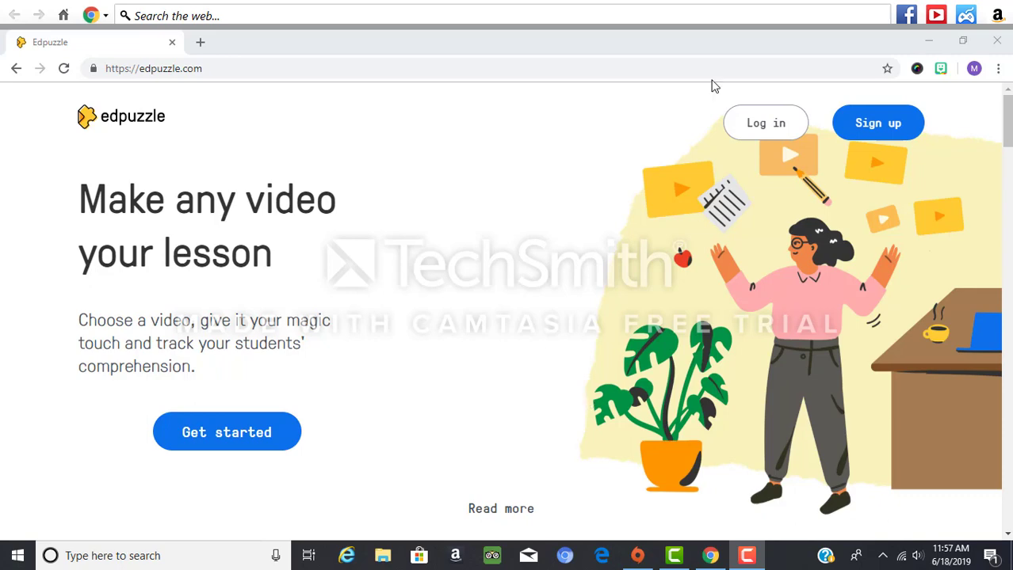
Log in to Edpuzzle as a teacher with the Google account
{"action": "left_click", "coordinate": [732, 124]}
{"action": "left_click", "coordinate": [732, 124]}
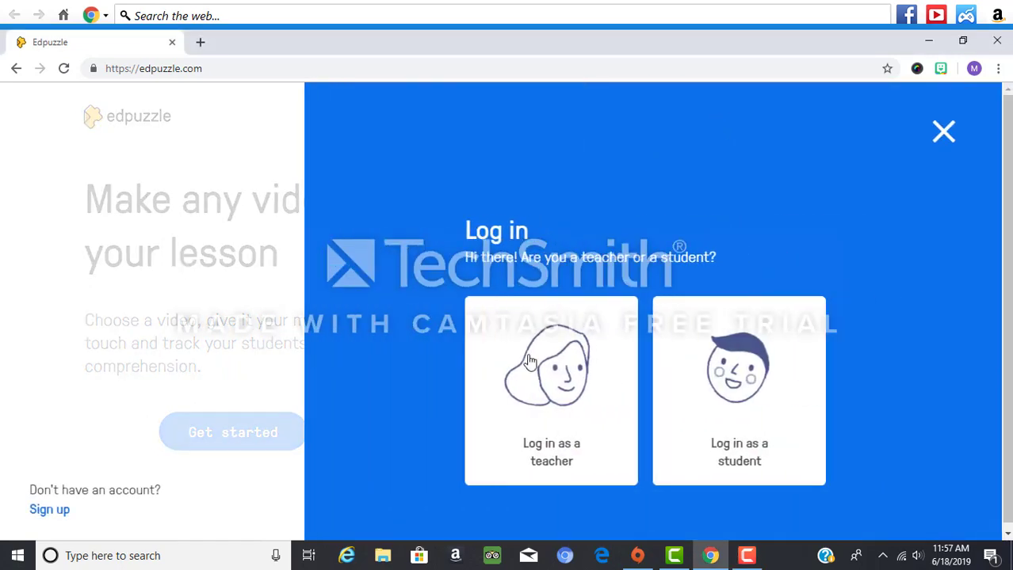
{"action": "left_click", "coordinate": [538, 420]}
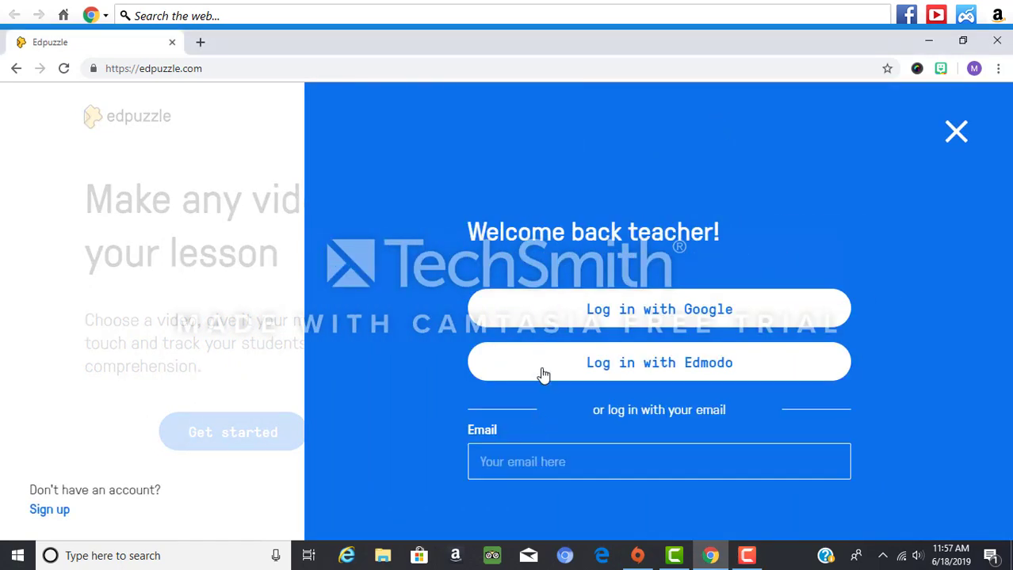
{"action": "left_click", "coordinate": [552, 320]}
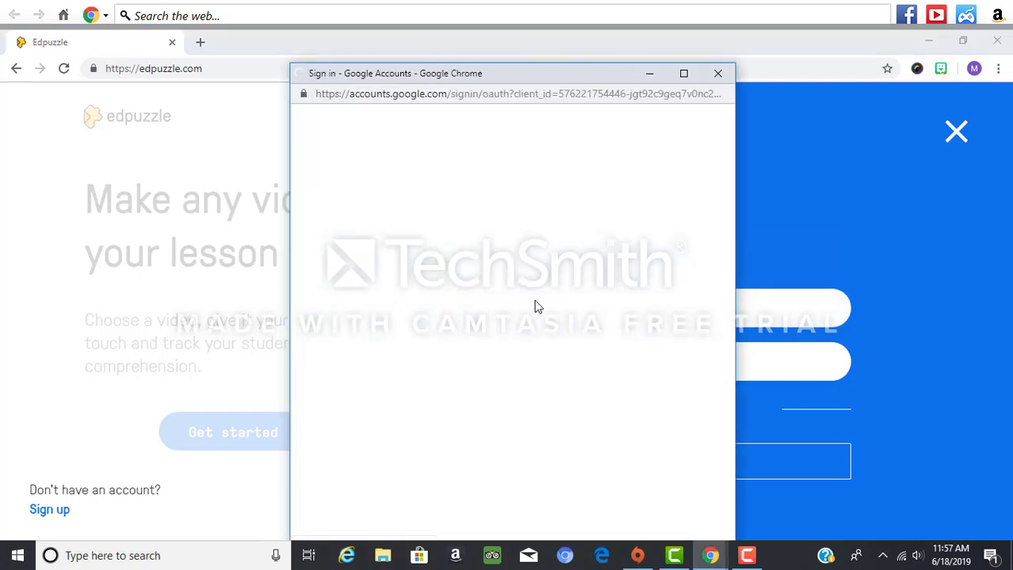
{"action": "left_click", "coordinate": [483, 272]}
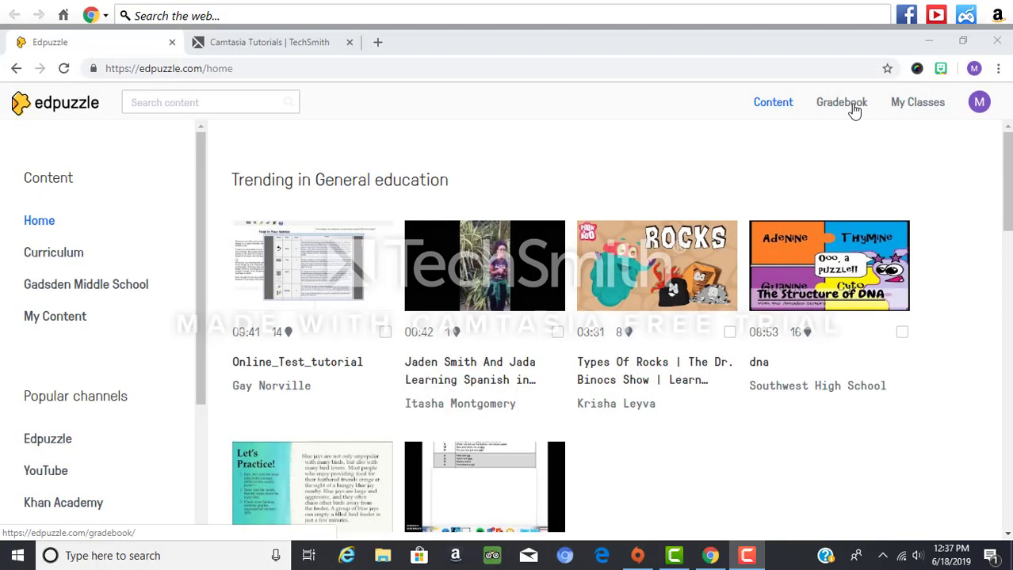
Open the Gradebook and look over the 1st Period class page
{"action": "left_click", "coordinate": [850, 105]}
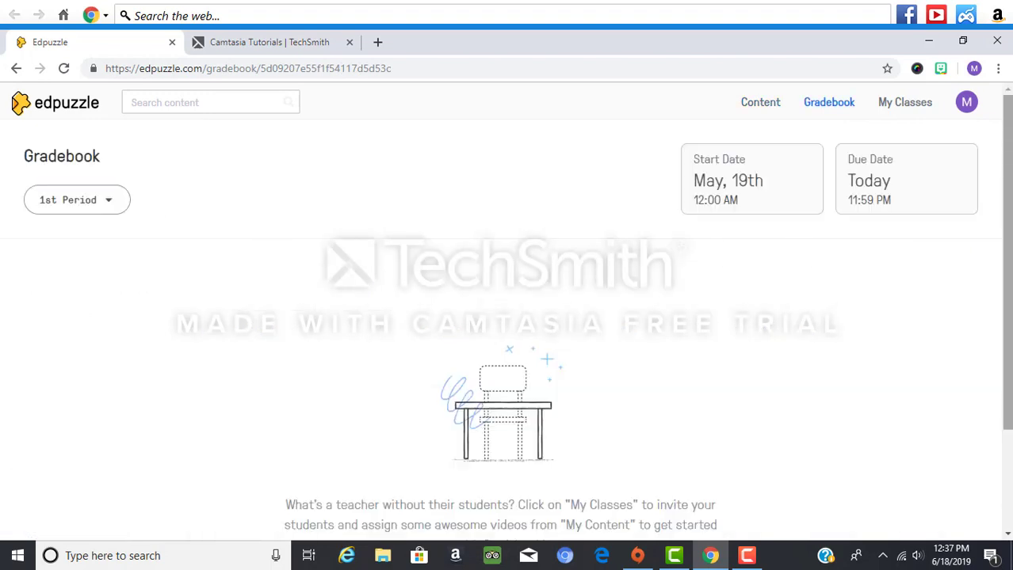
{"action": "left_click_drag", "start_coordinate": [1007, 260], "coordinate": [1007, 290]}
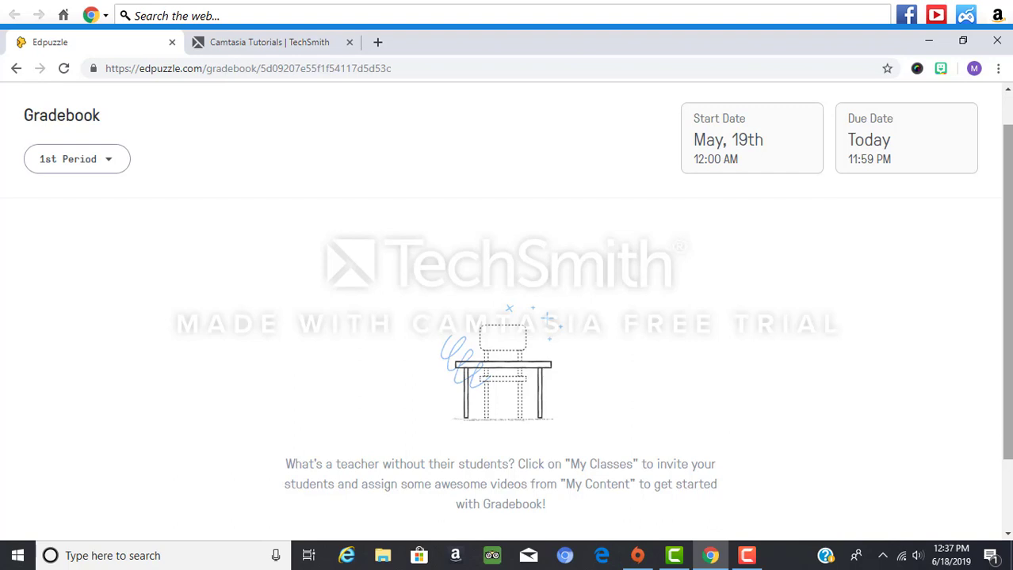
{"action": "left_click_drag", "start_coordinate": [1007, 290], "coordinate": [1007, 260]}
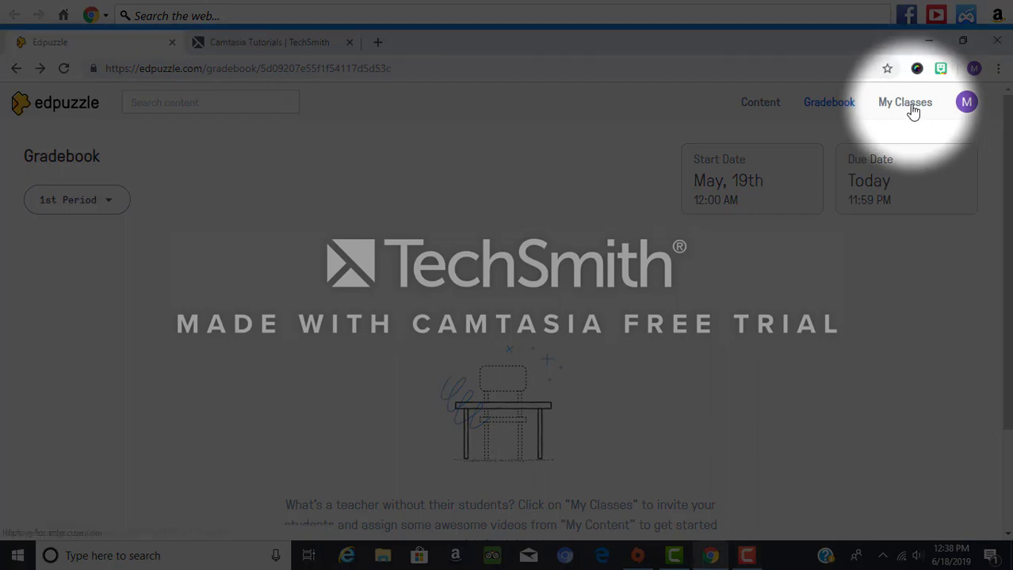
View the student invitation options for the 1st Period class in My Classes, then close them
{"action": "left_click", "coordinate": [913, 111]}
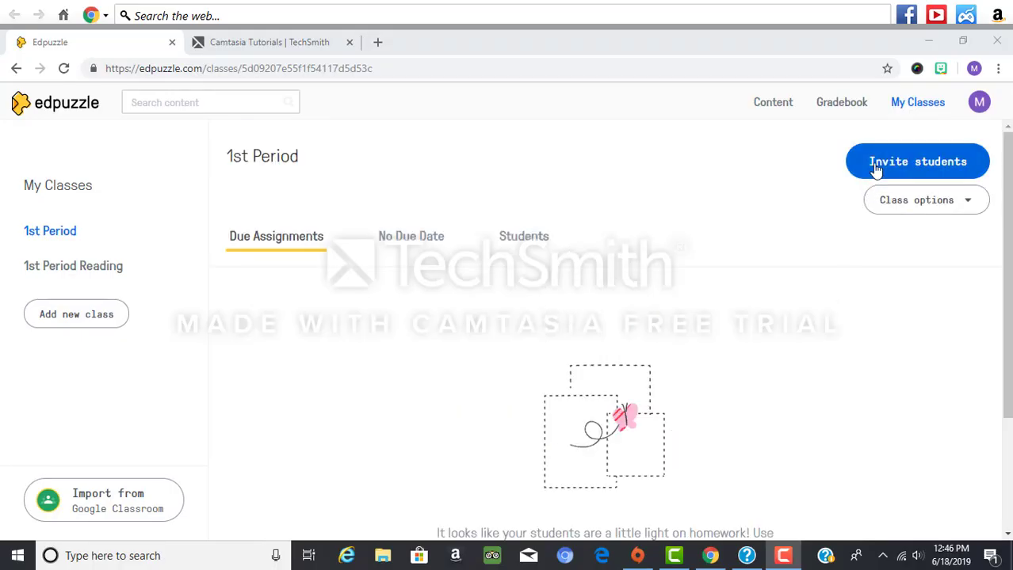
{"action": "left_click", "coordinate": [875, 169]}
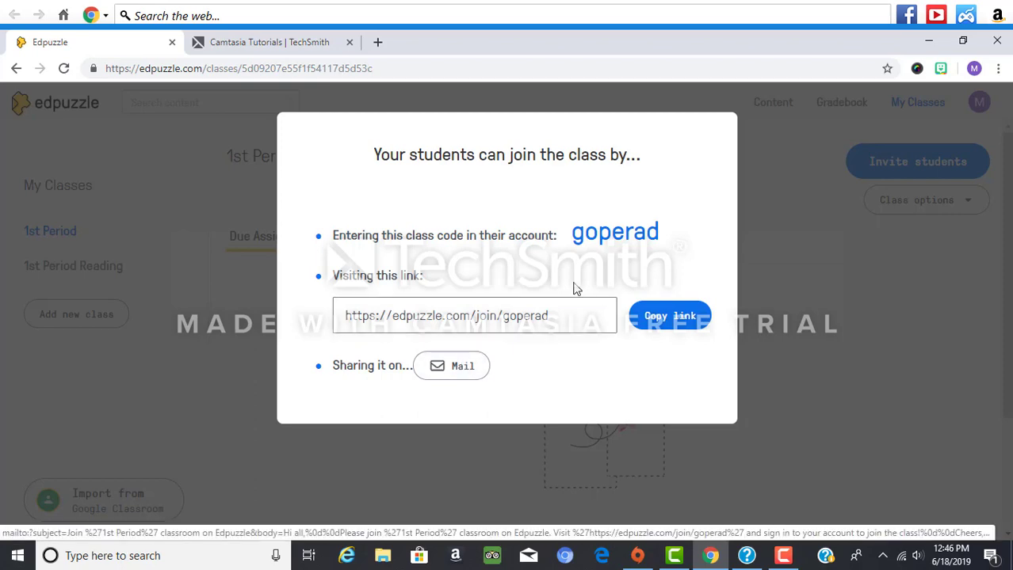
{"action": "left_click", "coordinate": [753, 326]}
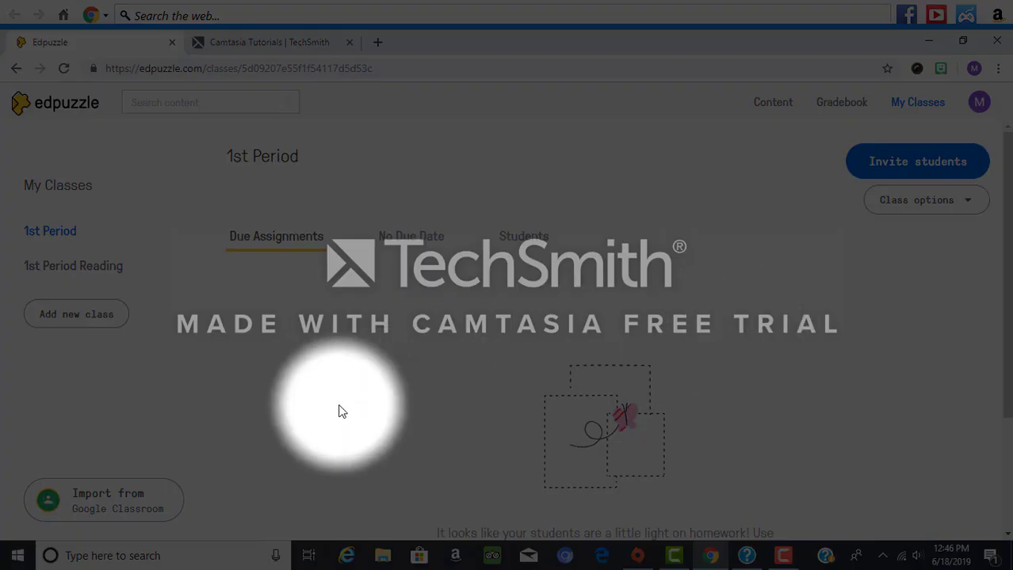
Import the 4th Period Reading class from Google Classroom
{"action": "left_click", "coordinate": [123, 514]}
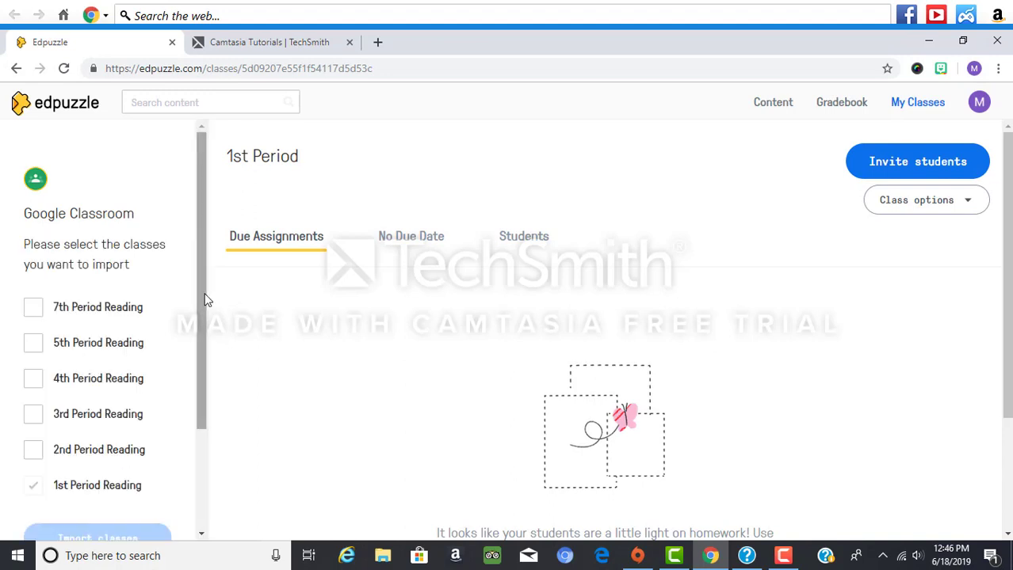
{"action": "scroll", "coordinate": [197, 367], "scroll_direction": "down", "scroll_amount": 3}
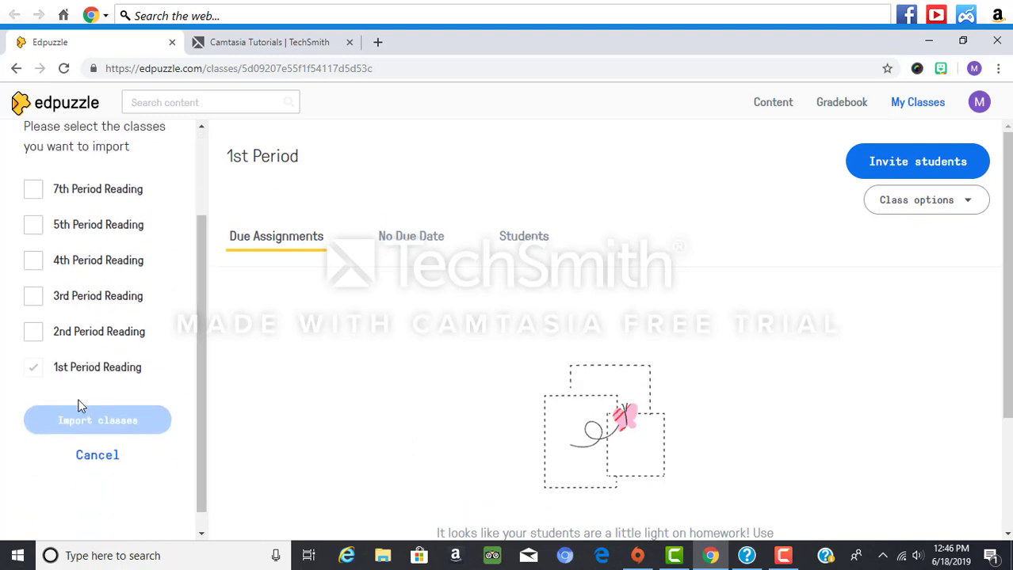
{"action": "left_click", "coordinate": [33, 261]}
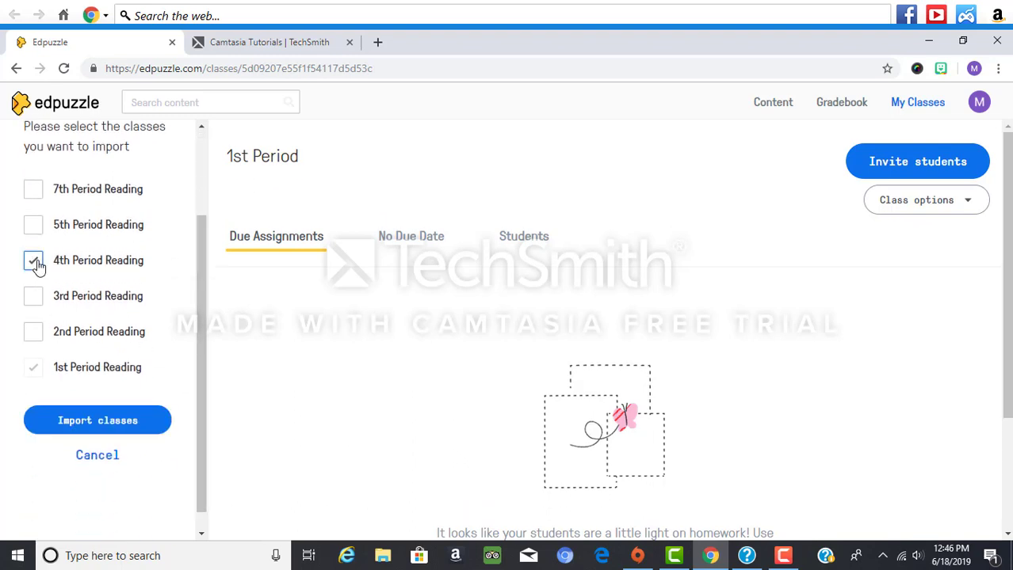
{"action": "left_click", "coordinate": [97, 420]}
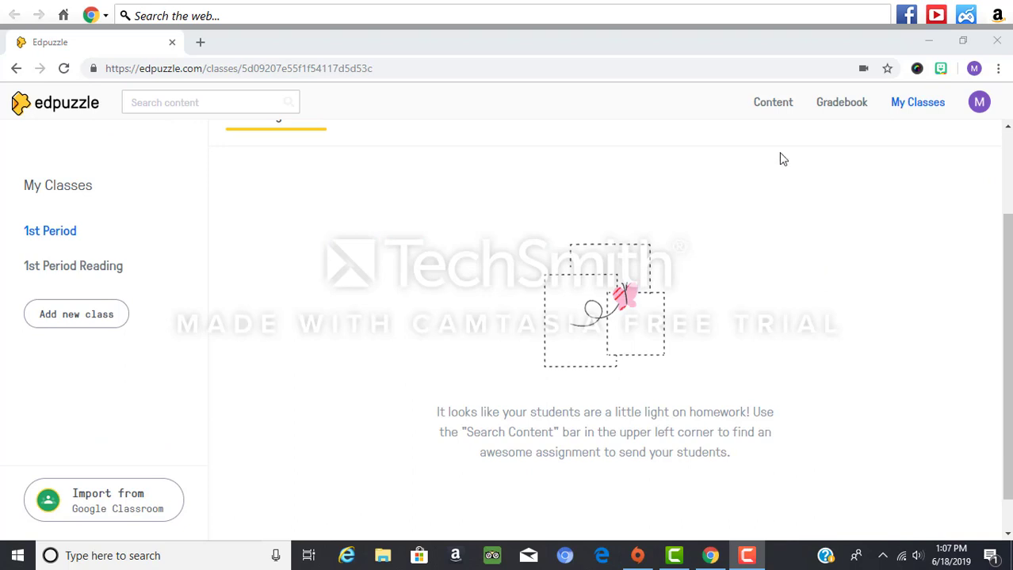
Open the Content home page and look at the trending General education videos
{"action": "left_click", "coordinate": [770, 111]}
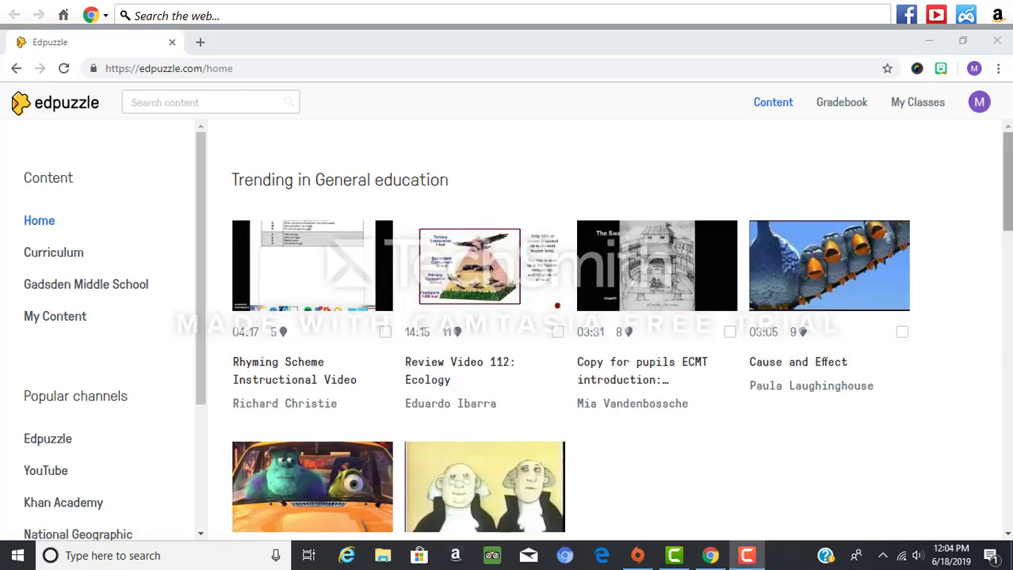
{"action": "left_click", "coordinate": [1006, 182]}
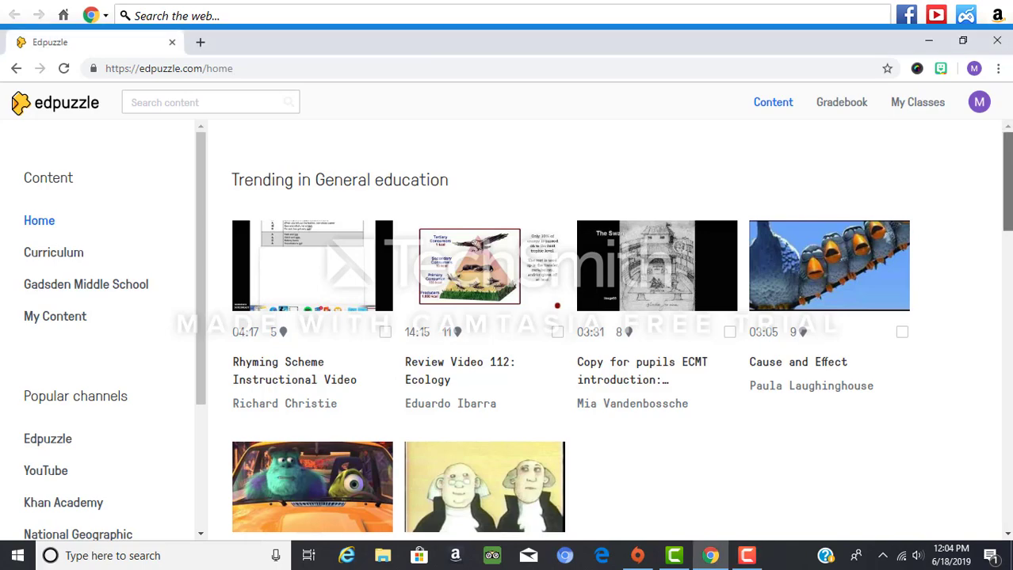
{"action": "left_click_drag", "start_coordinate": [1007, 182], "coordinate": [1006, 161]}
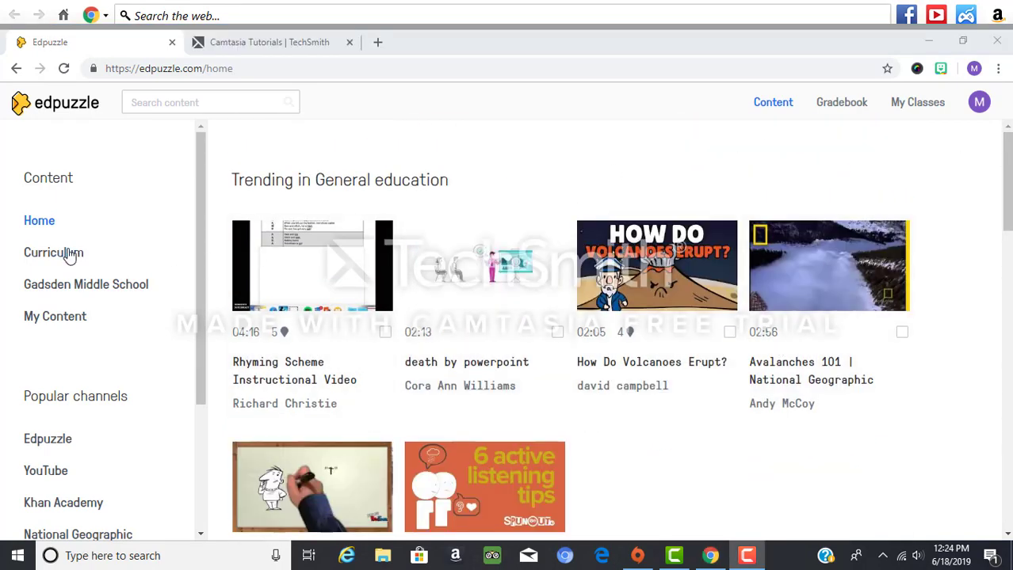
Open the Middle School content in Edpuzzle's Curriculum and view its subject folders
{"action": "left_click", "coordinate": [69, 254]}
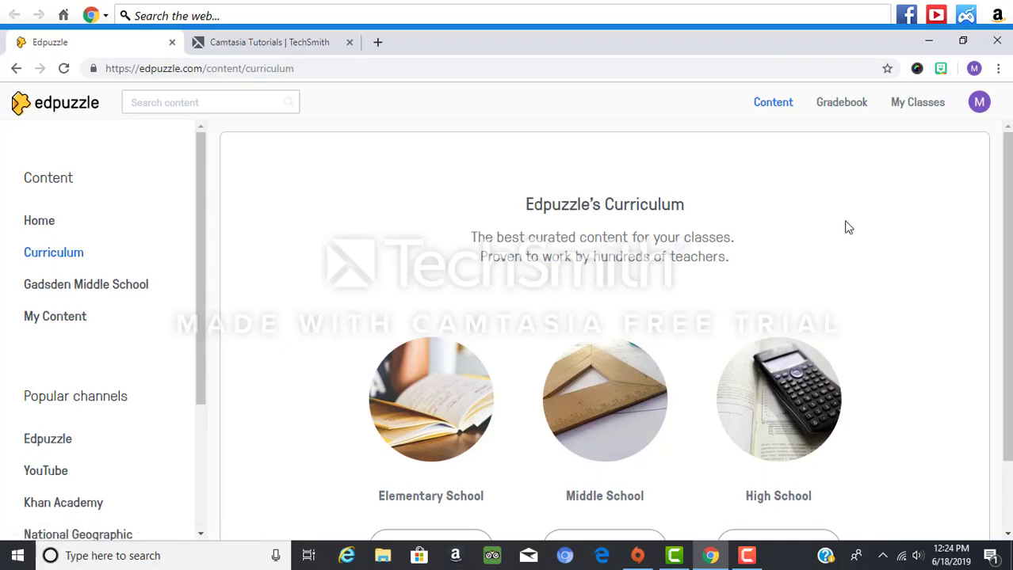
{"action": "scroll", "coordinate": [846, 227], "scroll_direction": "down", "scroll_amount": 1}
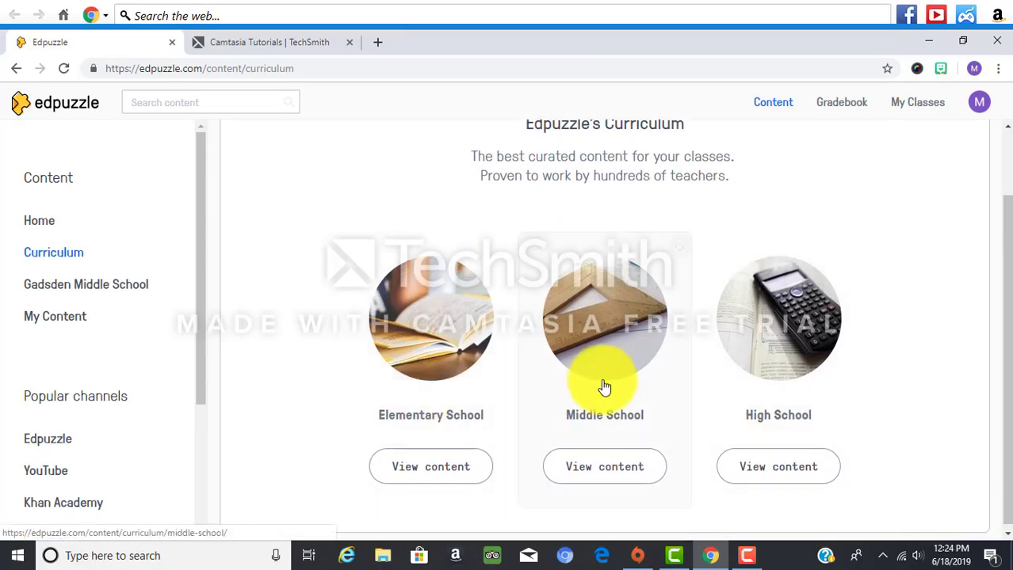
{"action": "left_click", "coordinate": [604, 486]}
{"action": "scroll", "coordinate": [604, 486], "scroll_direction": "down", "scroll_amount": 2}
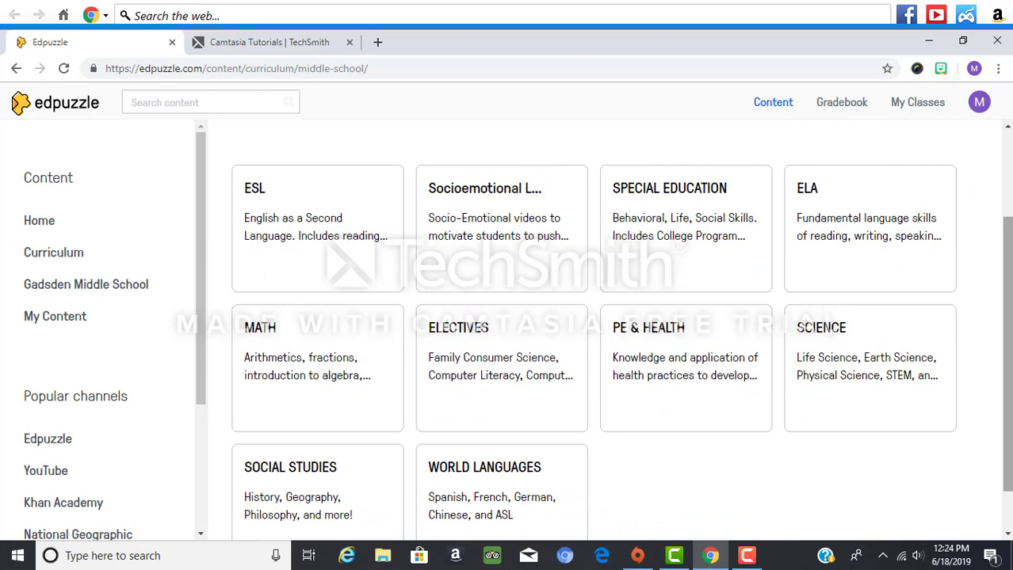
Open the Punctuation folder under ELA and Language, and browse its video lessons
{"action": "left_click", "coordinate": [858, 221]}
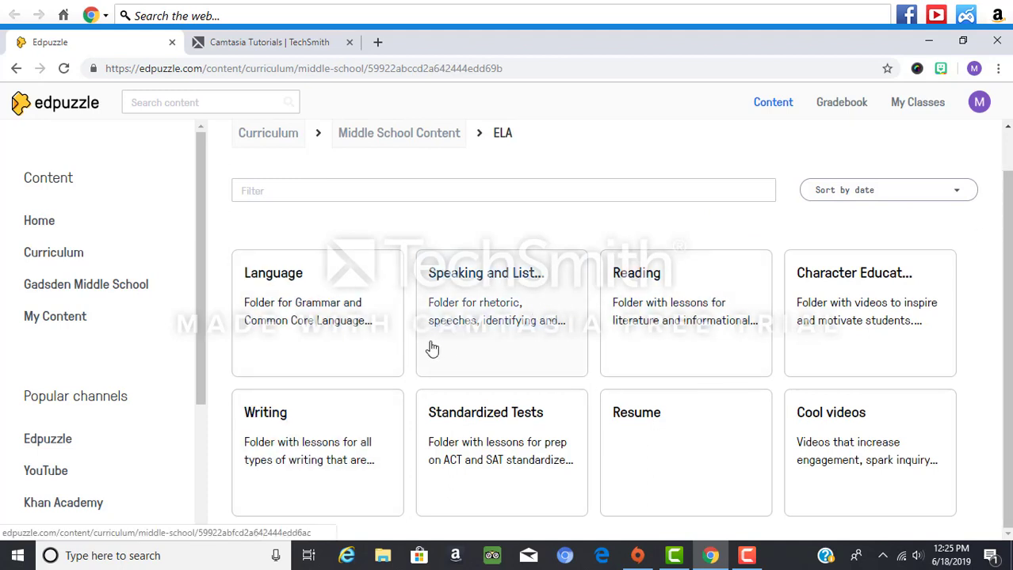
{"action": "left_click", "coordinate": [303, 291]}
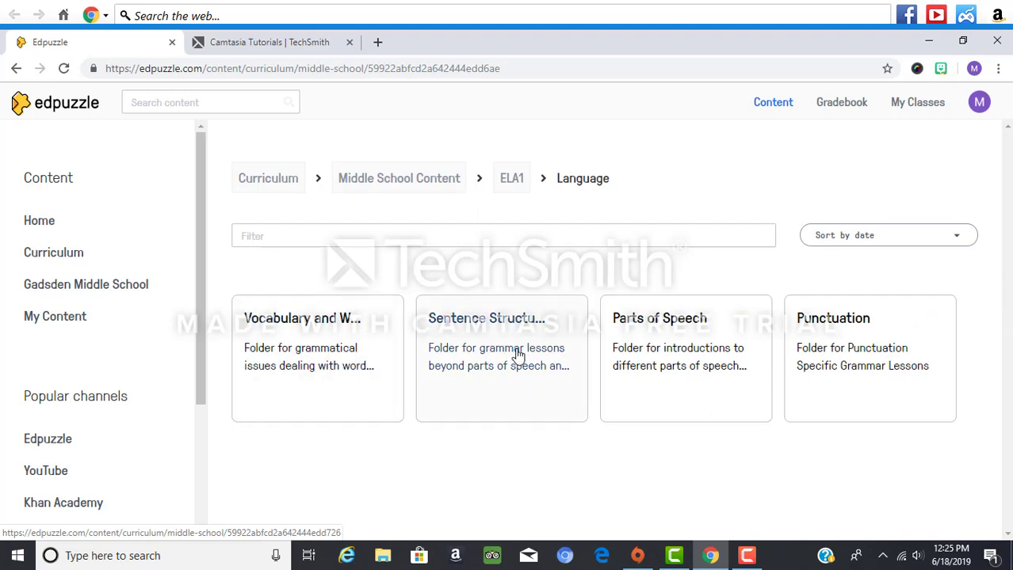
{"action": "left_click", "coordinate": [847, 348]}
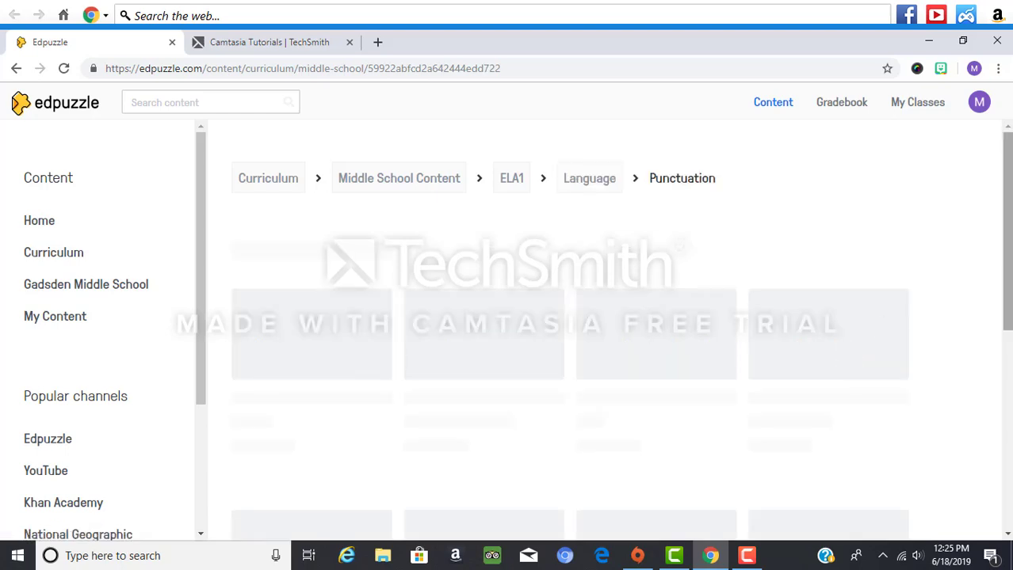
{"action": "scroll", "coordinate": [847, 349], "scroll_direction": "down", "scroll_amount": 1}
{"action": "scroll", "coordinate": [621, 330], "scroll_direction": "down", "scroll_amount": 5}
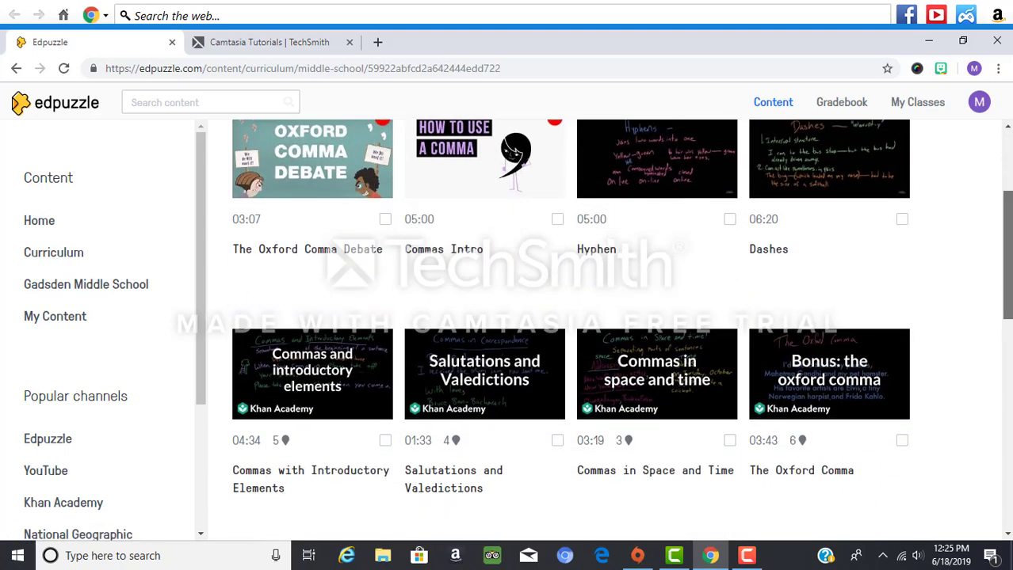
{"action": "scroll", "coordinate": [622, 331], "scroll_direction": "down", "scroll_amount": 4}
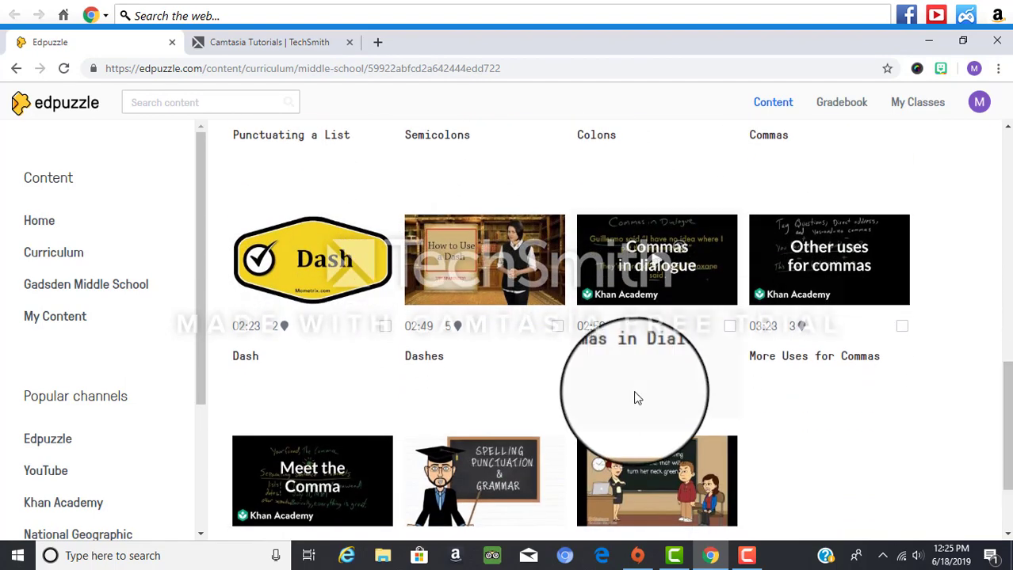
{"action": "mouse_move", "coordinate": [458, 334]}
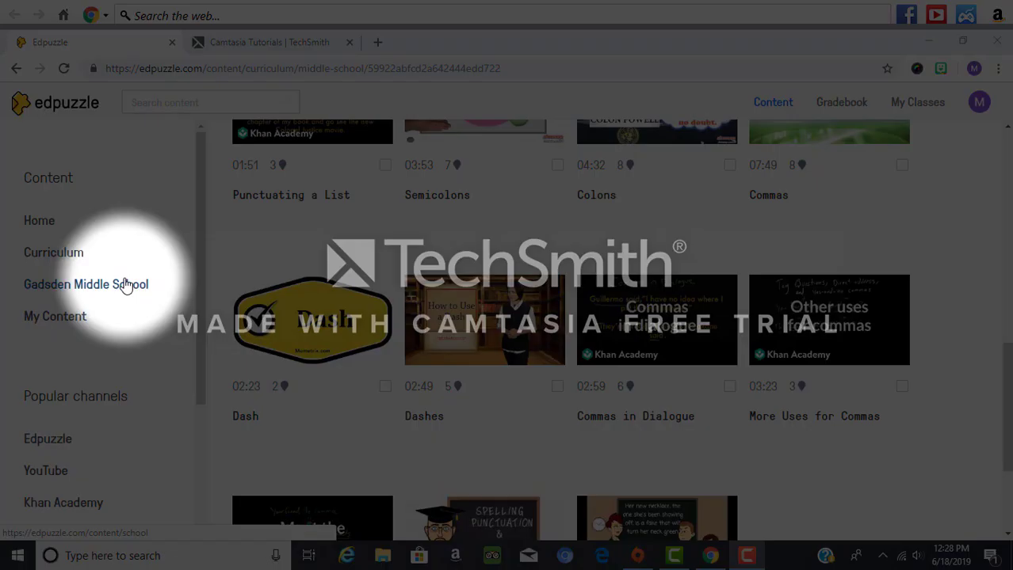
View the school's shared content page and the videos stored in My Content
{"action": "left_click", "coordinate": [125, 285]}
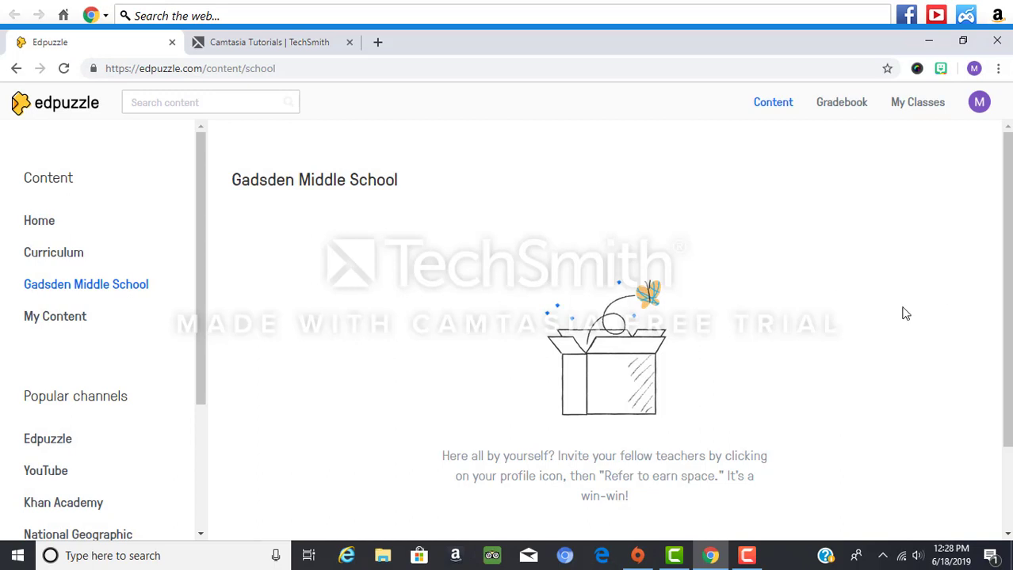
{"action": "left_click", "coordinate": [81, 327]}
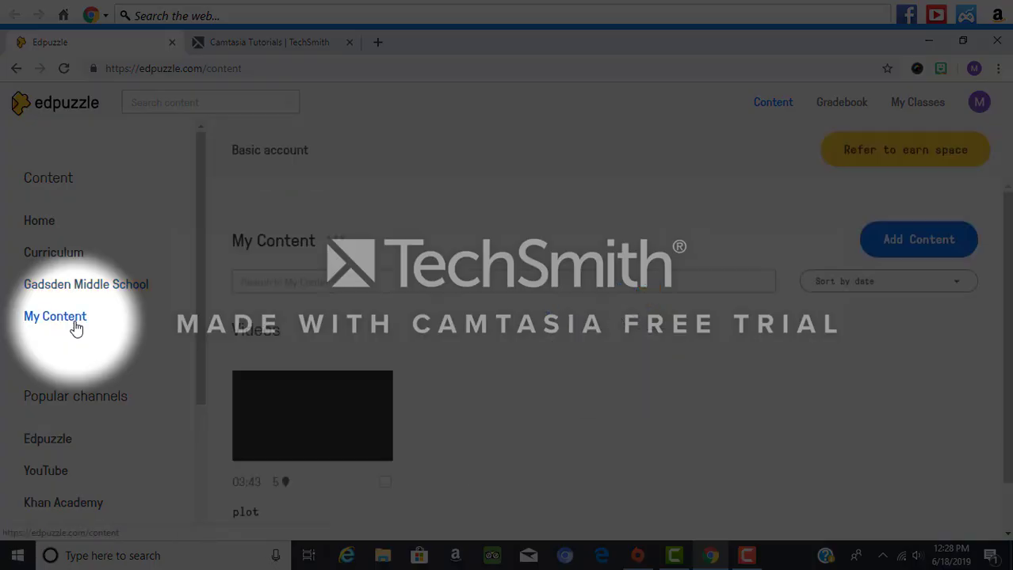
{"action": "scroll", "coordinate": [606, 357], "scroll_direction": "down", "scroll_amount": 1}
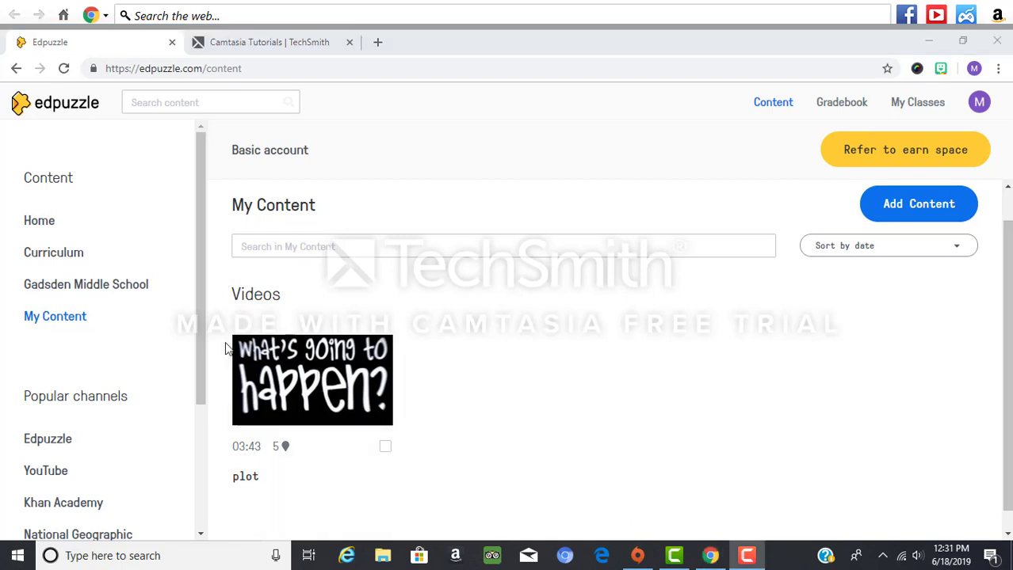
Open the Edpuzzle channel among the popular channels and show its subject filter options
{"action": "left_click_drag", "start_coordinate": [200, 337], "coordinate": [211, 479]}
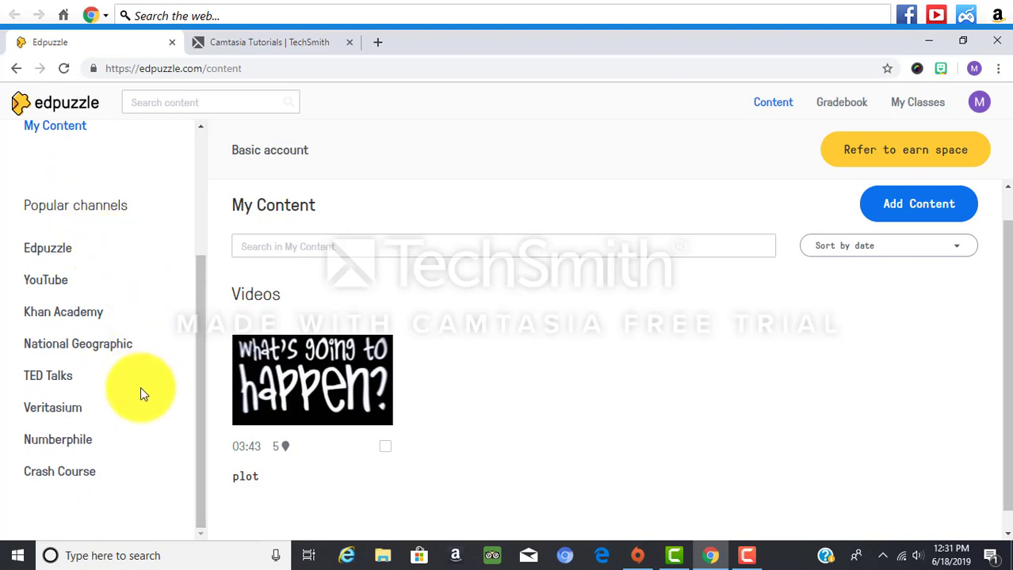
{"action": "left_click", "coordinate": [62, 257]}
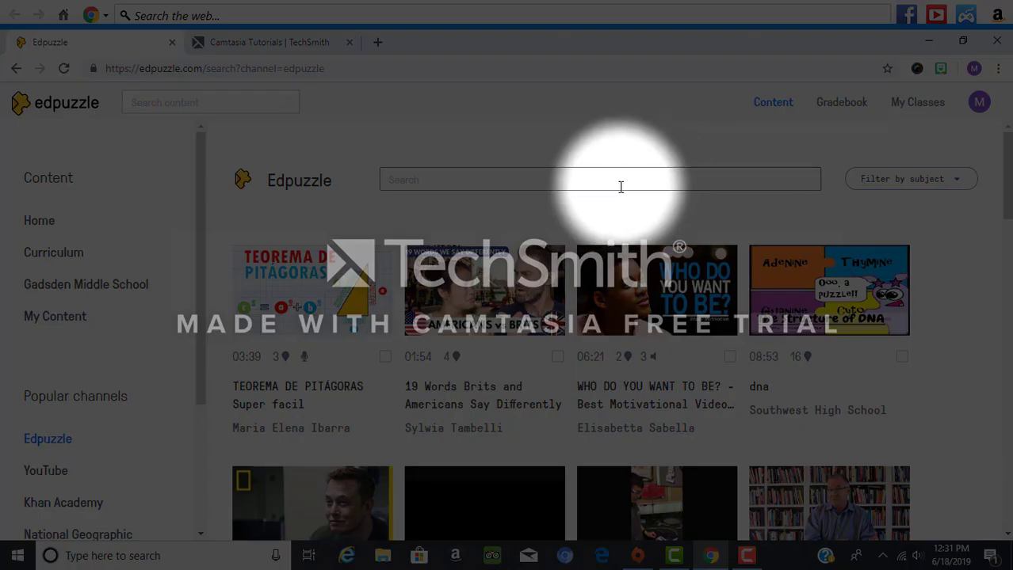
{"action": "left_click", "coordinate": [878, 187]}
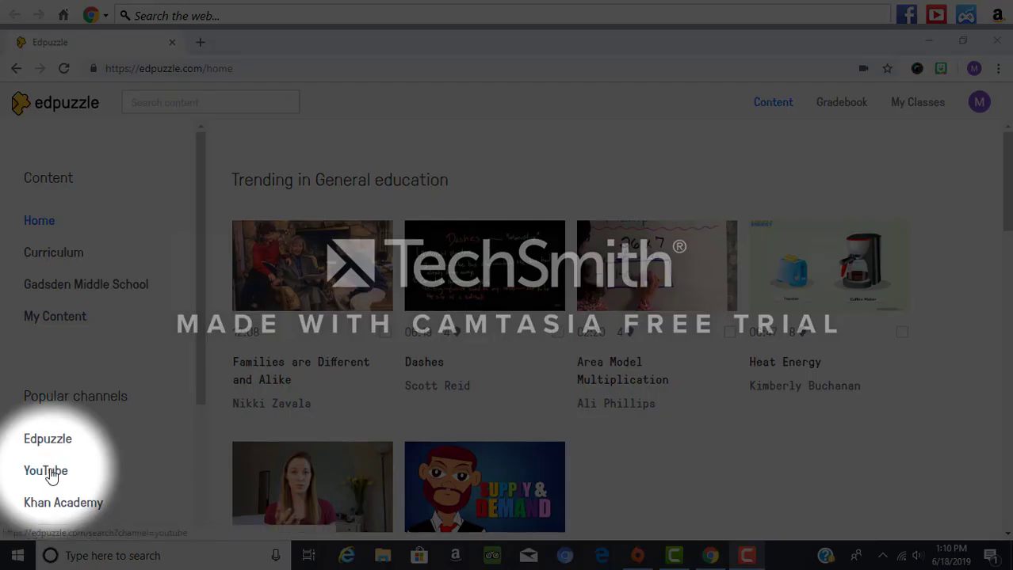
Open the YouTube channel and look through its suggested videos
{"action": "left_click", "coordinate": [47, 472]}
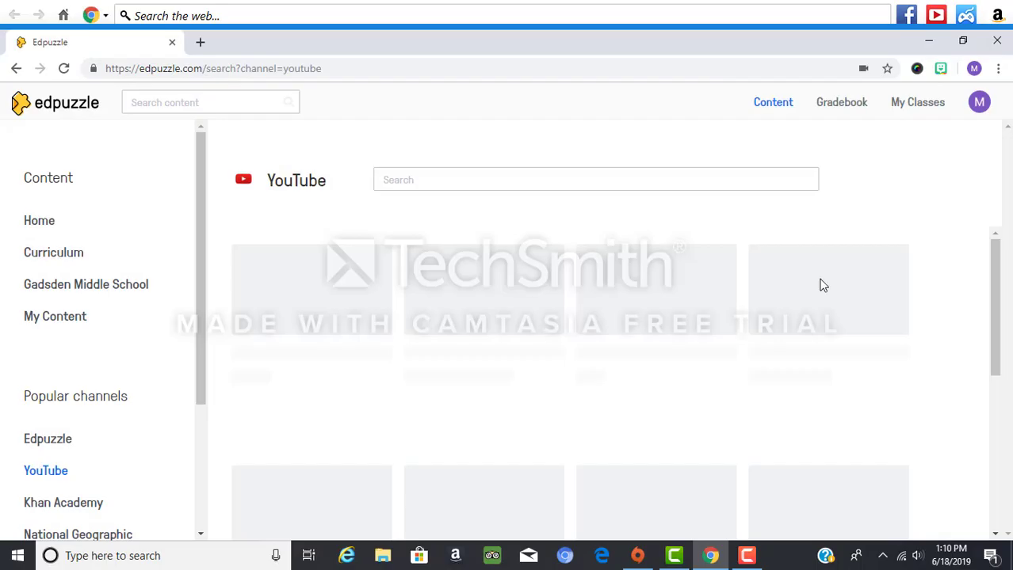
{"action": "scroll", "coordinate": [1006, 183], "scroll_direction": "down", "scroll_amount": 1}
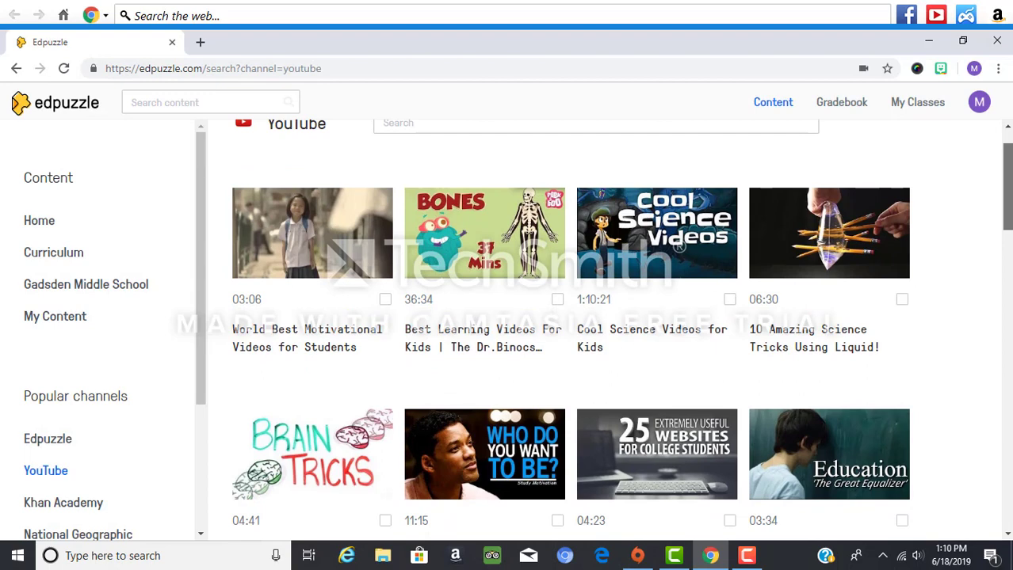
{"action": "scroll", "coordinate": [1007, 182], "scroll_direction": "up", "scroll_amount": 1}
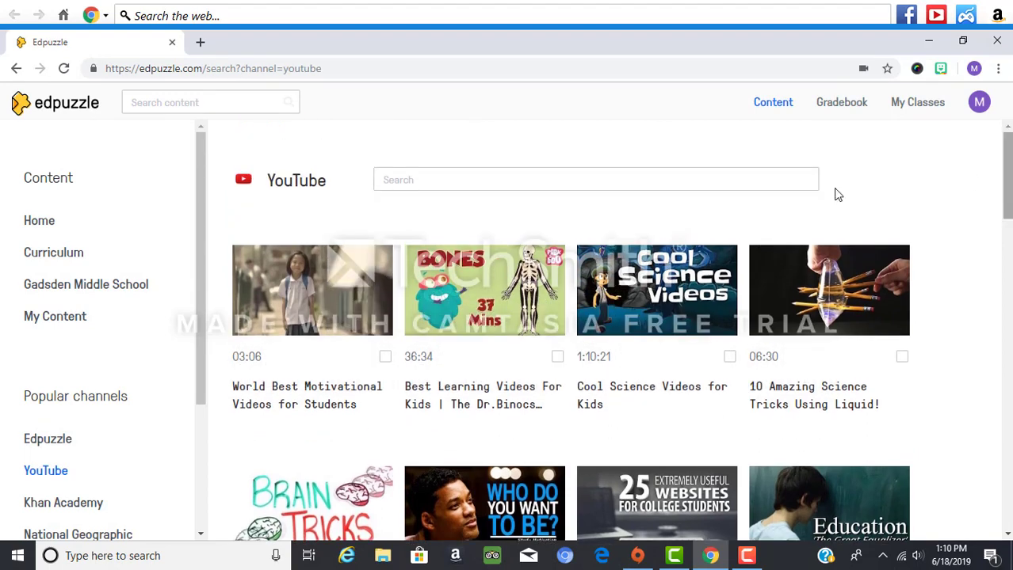
Search the YouTube channel for "Middle School Plot Elements"
{"action": "left_click", "coordinate": [776, 189]}
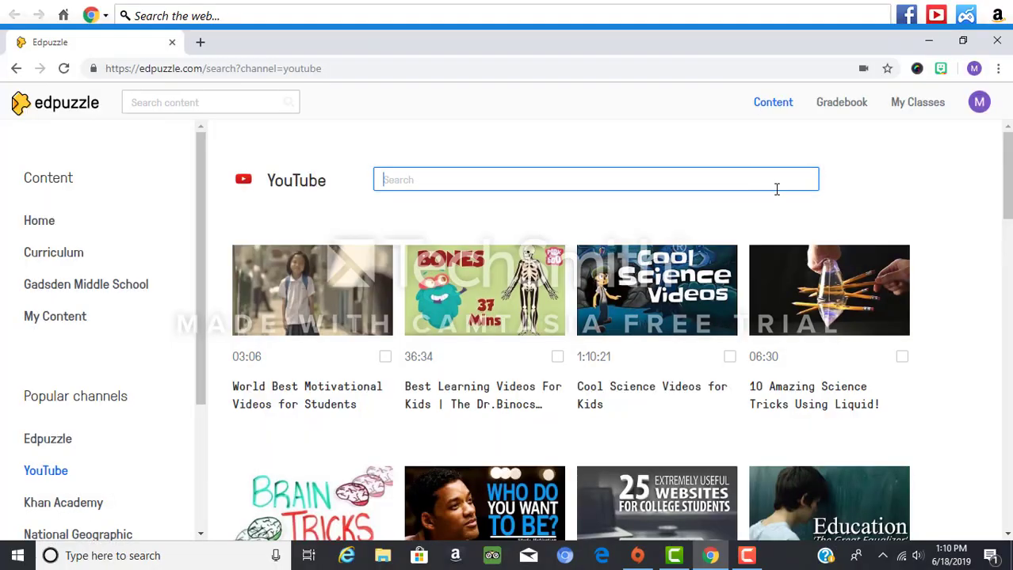
{"action": "type", "text": "Middle Sc"}
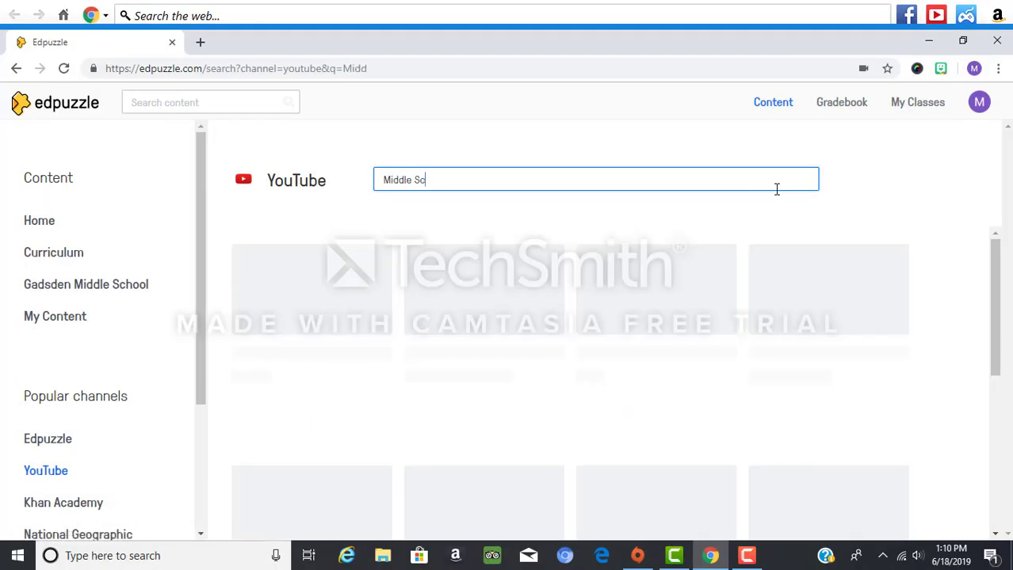
{"action": "type", "text": "hool Plot Elem"}
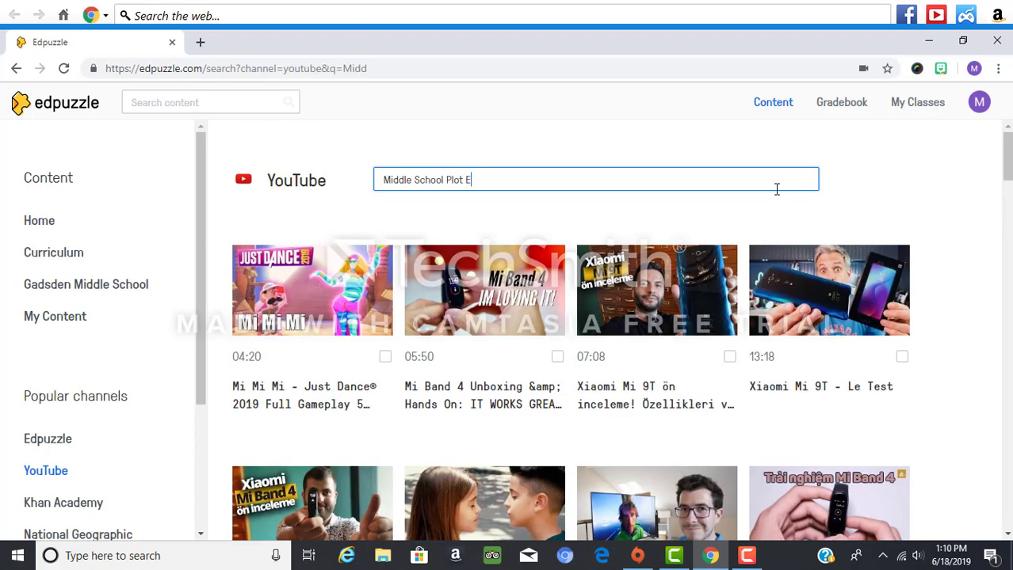
{"action": "type", "text": "ents"}
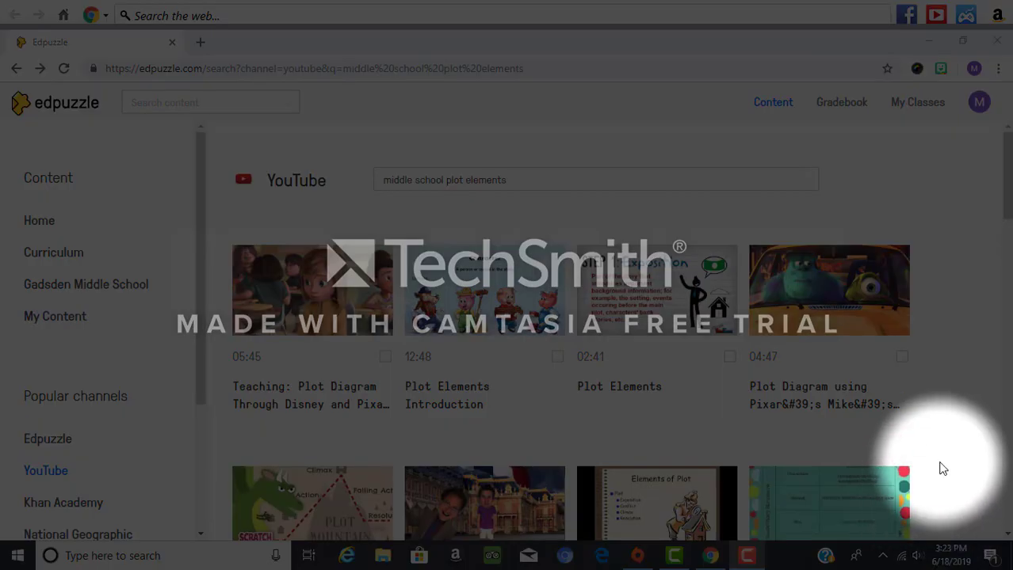
Open the 2:41 "Plot Elements" video from the results in the lesson editor and look over the cropping controls
{"action": "left_click", "coordinate": [664, 324]}
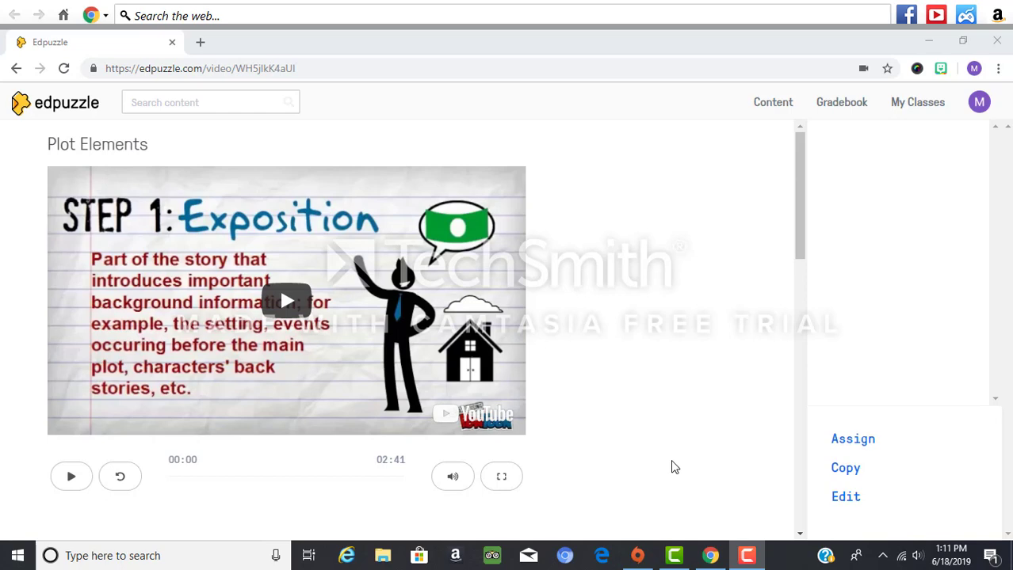
{"action": "left_click", "coordinate": [853, 504]}
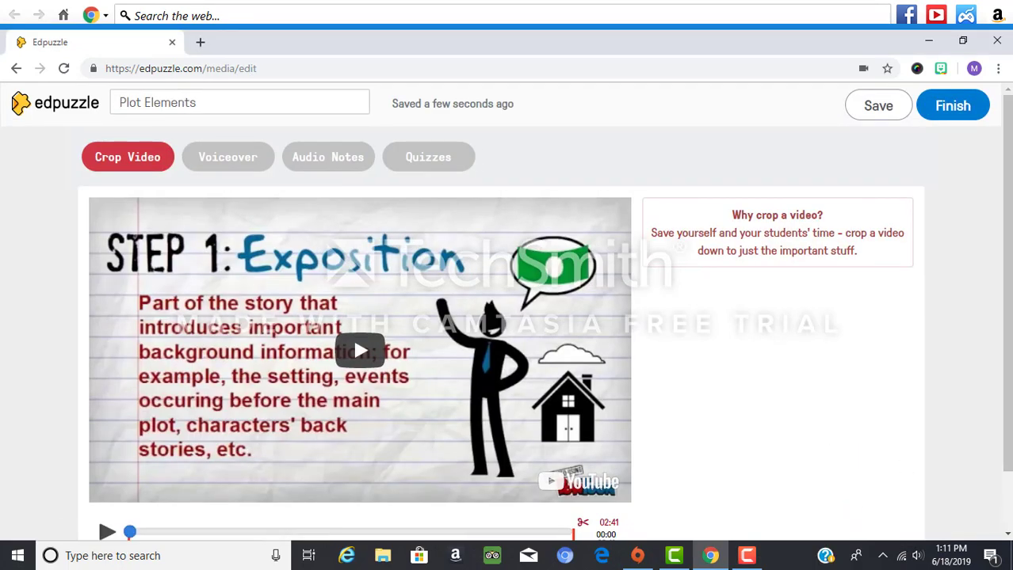
{"action": "scroll", "coordinate": [854, 509], "scroll_direction": "down", "scroll_amount": 1}
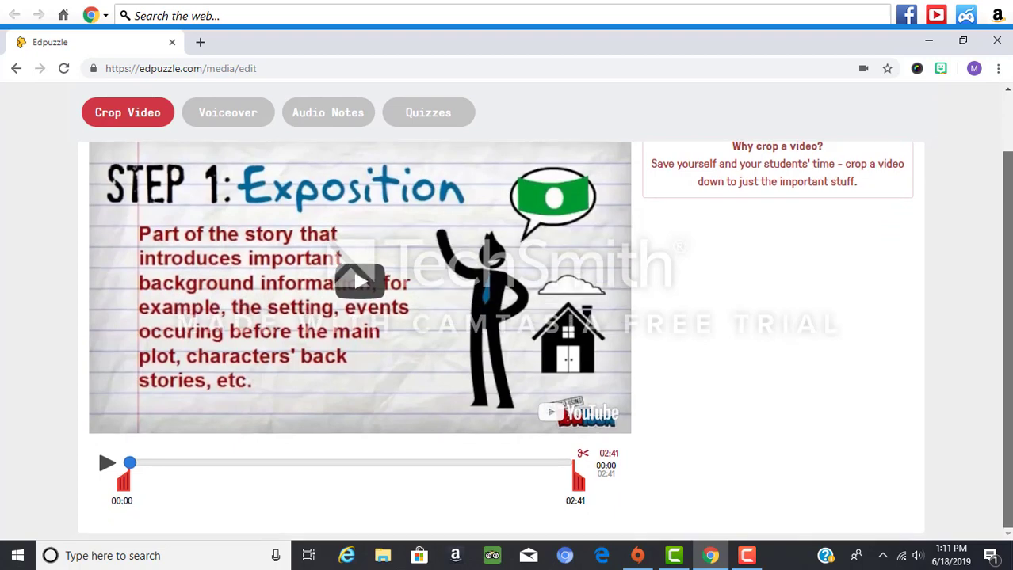
{"action": "scroll", "coordinate": [1010, 377], "scroll_direction": "up", "scroll_amount": 1}
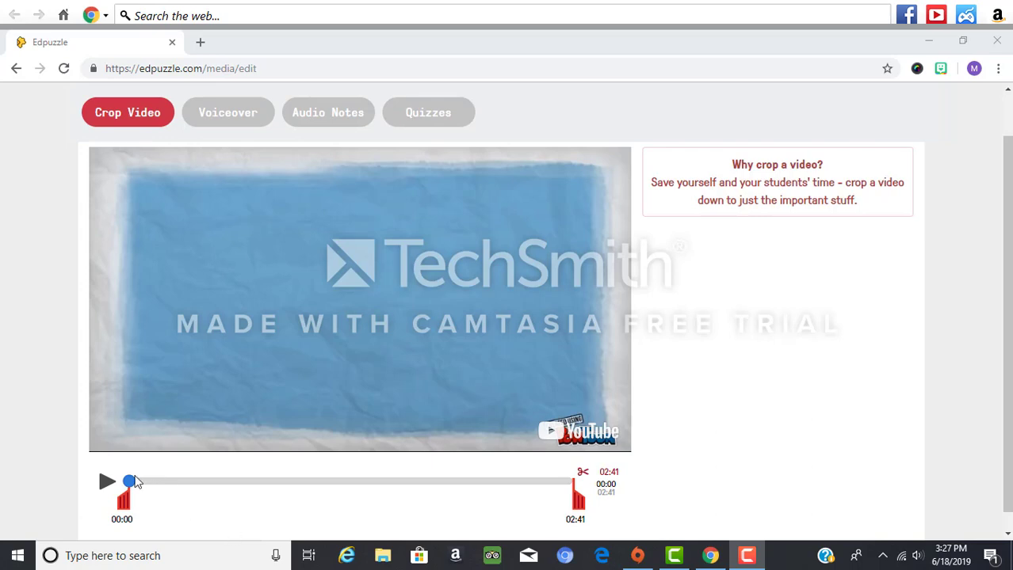
Scrub through the video to its closing slide and crop the end so the clip lasts about 2:26
{"action": "left_click", "coordinate": [162, 483]}
{"action": "left_click_drag", "start_coordinate": [245, 482], "coordinate": [550, 487]}
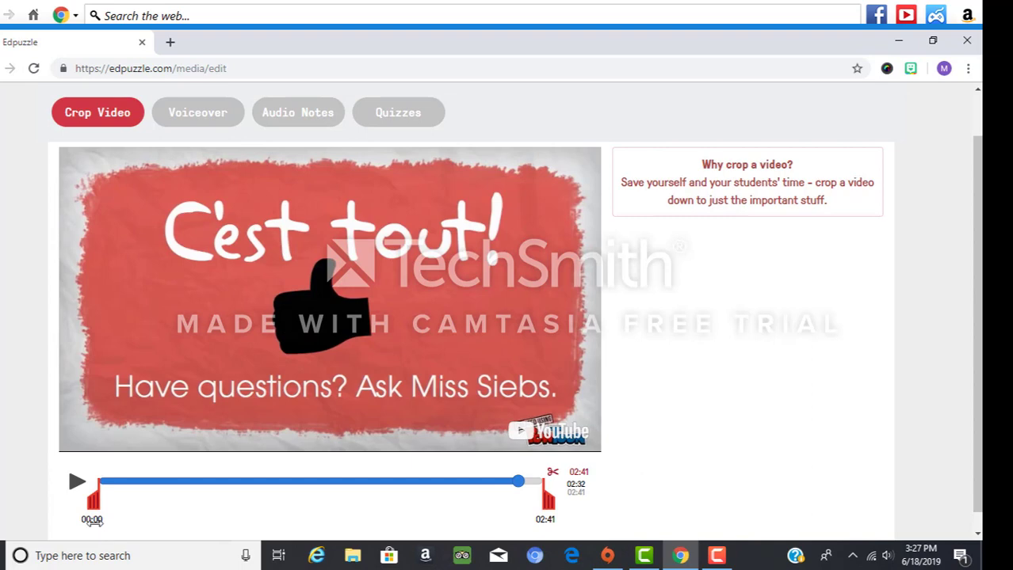
{"action": "left_click", "coordinate": [92, 530]}
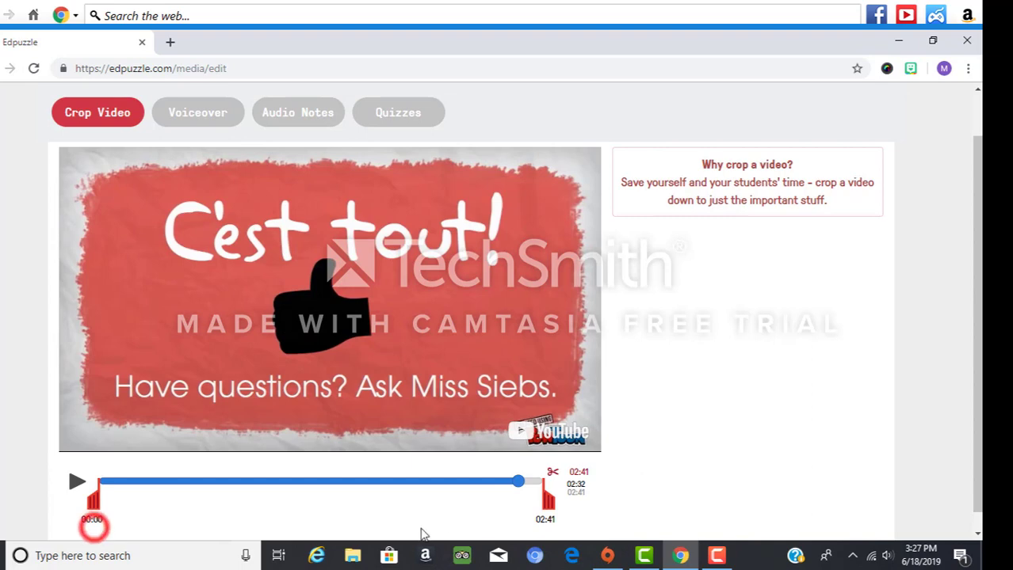
{"action": "left_click", "coordinate": [545, 534]}
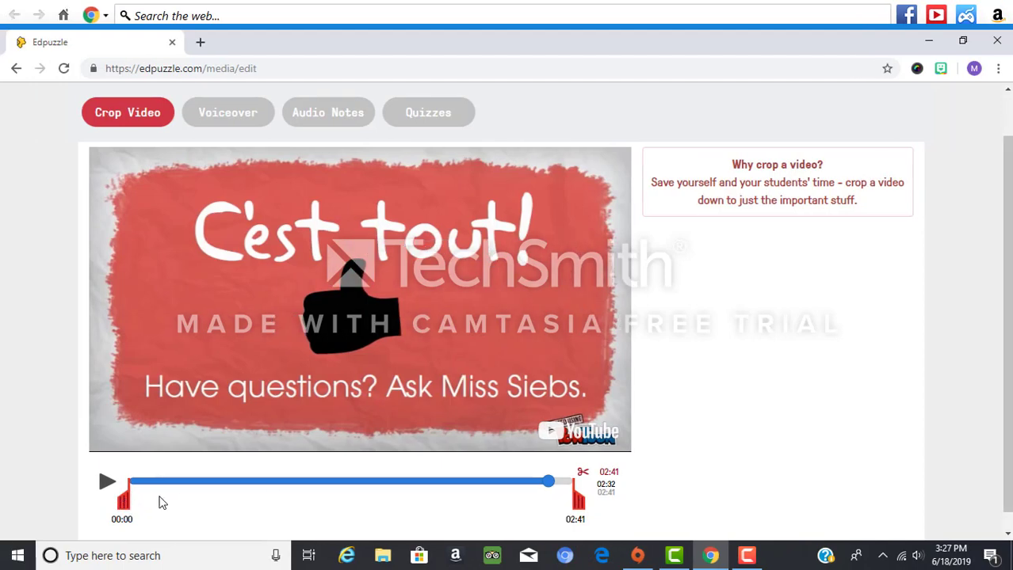
{"action": "left_click_drag", "start_coordinate": [579, 504], "coordinate": [540, 515]}
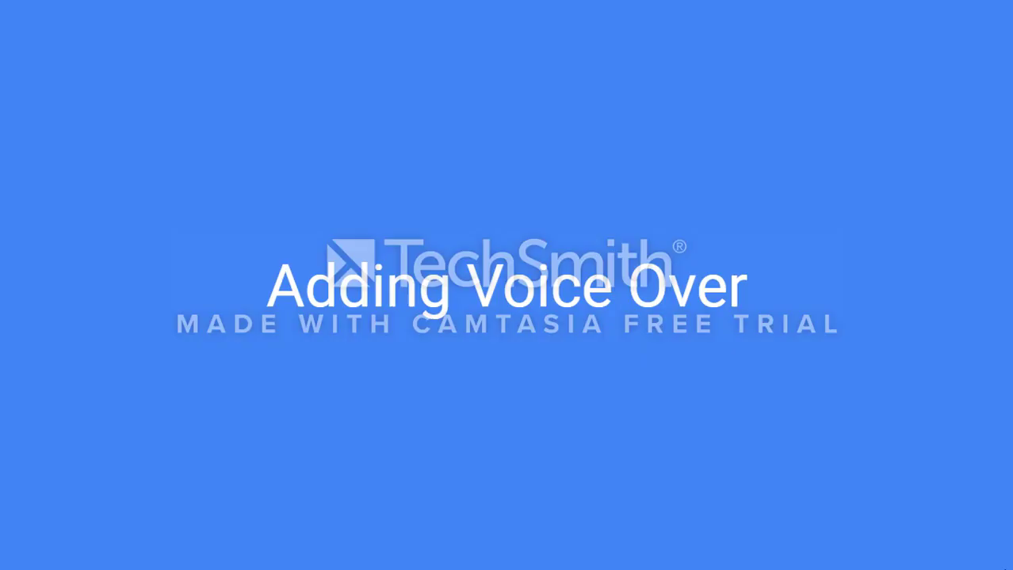
Show the voiceover recording tool, and record an audio note at the 0:11 mark of the video
{"action": "left_click", "coordinate": [224, 125]}
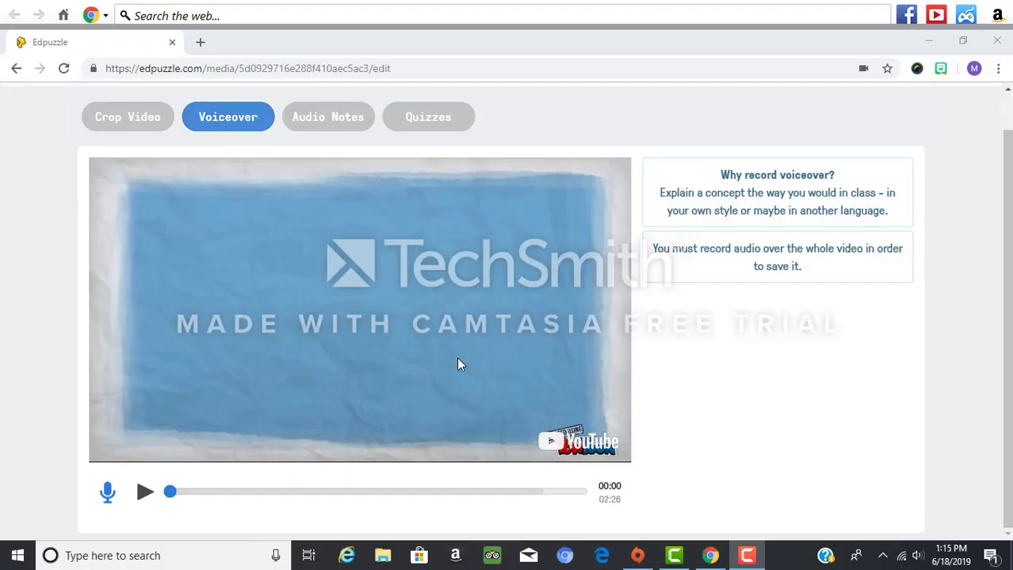
{"action": "left_click", "coordinate": [1008, 327]}
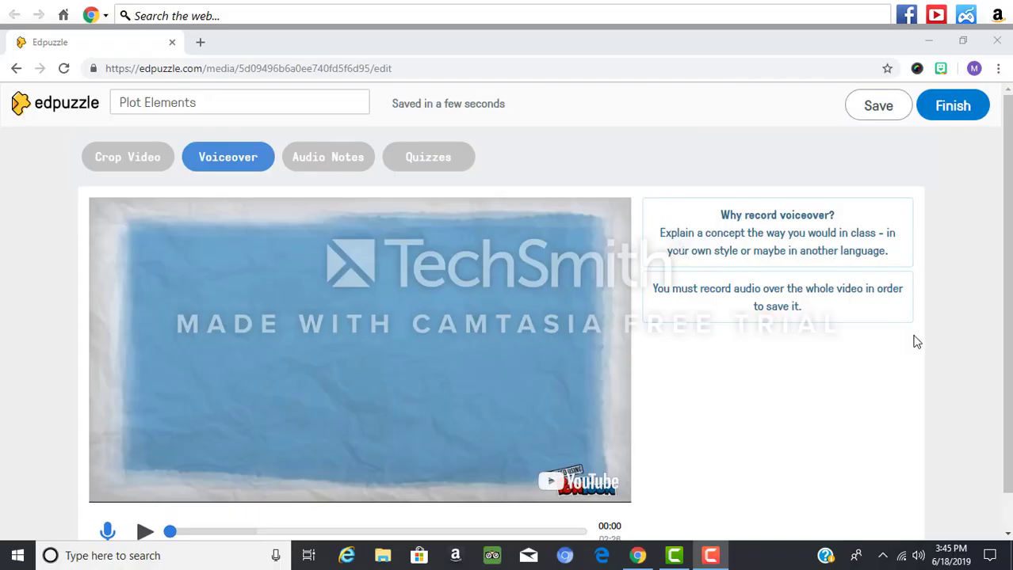
{"action": "left_click", "coordinate": [323, 158]}
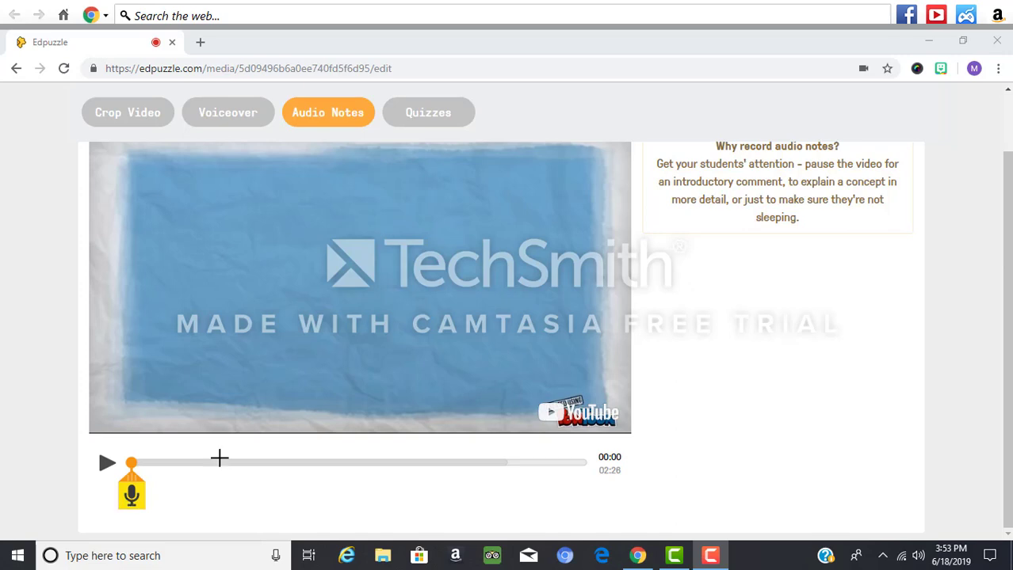
{"action": "left_click_drag", "start_coordinate": [130, 463], "coordinate": [165, 463]}
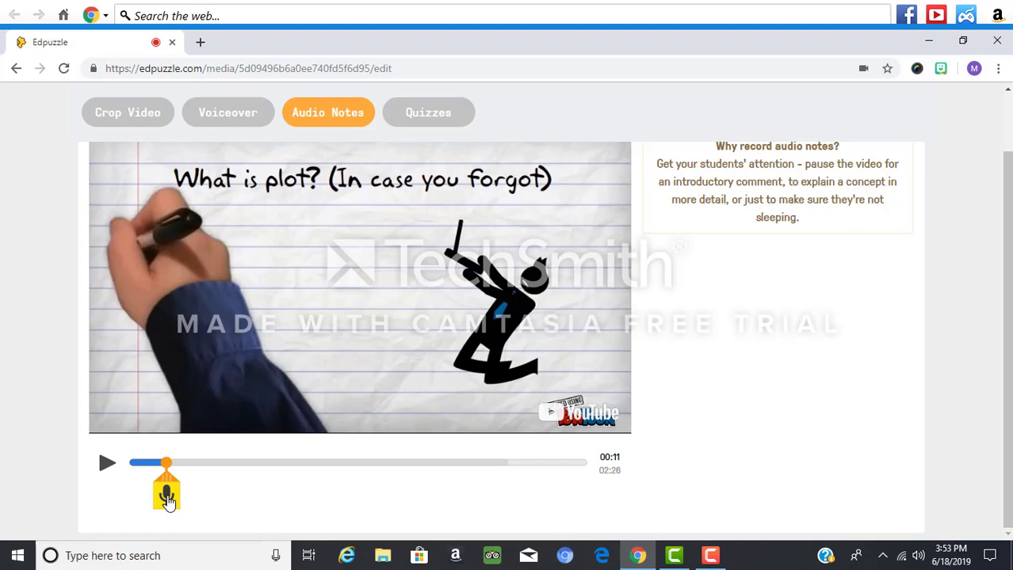
{"action": "left_click", "coordinate": [167, 497]}
{"action": "left_click", "coordinate": [167, 499]}
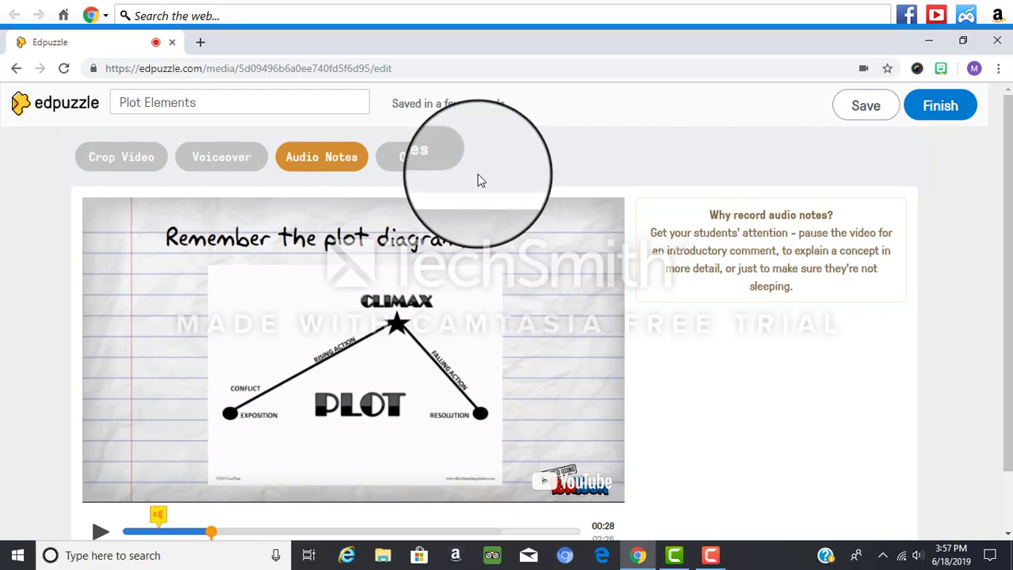
Add the open-ended quiz question "What is the climax?" at 0:37 in the video and save it
{"action": "left_click", "coordinate": [424, 152]}
{"action": "scroll", "coordinate": [990, 269], "scroll_direction": "down", "scroll_amount": 1}
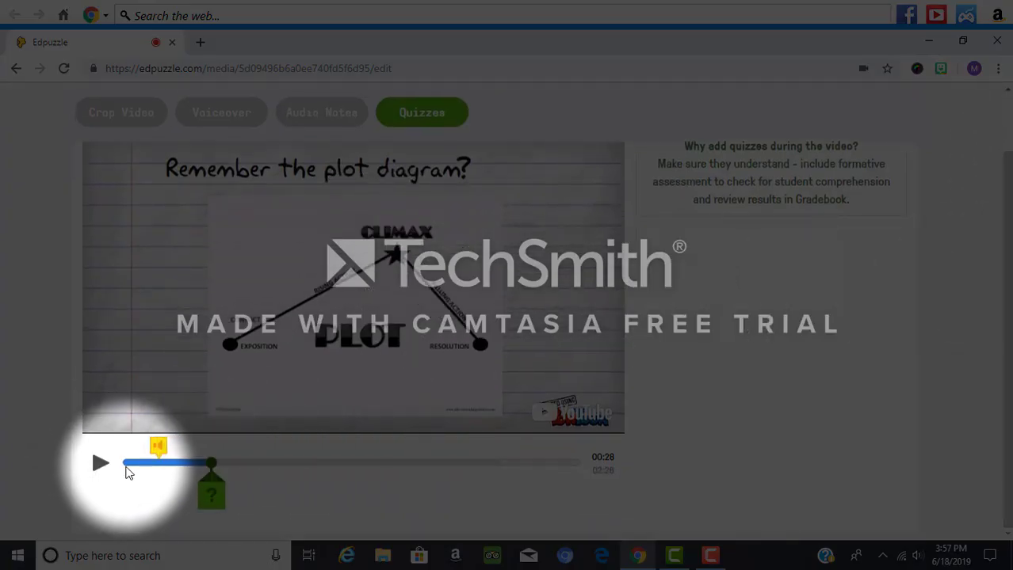
{"action": "mouse_move", "coordinate": [211, 463]}
{"action": "left_mouse_down"}
{"action": "mouse_move", "coordinate": [361, 462]}
{"action": "mouse_move", "coordinate": [242, 464]}
{"action": "left_mouse_up"}
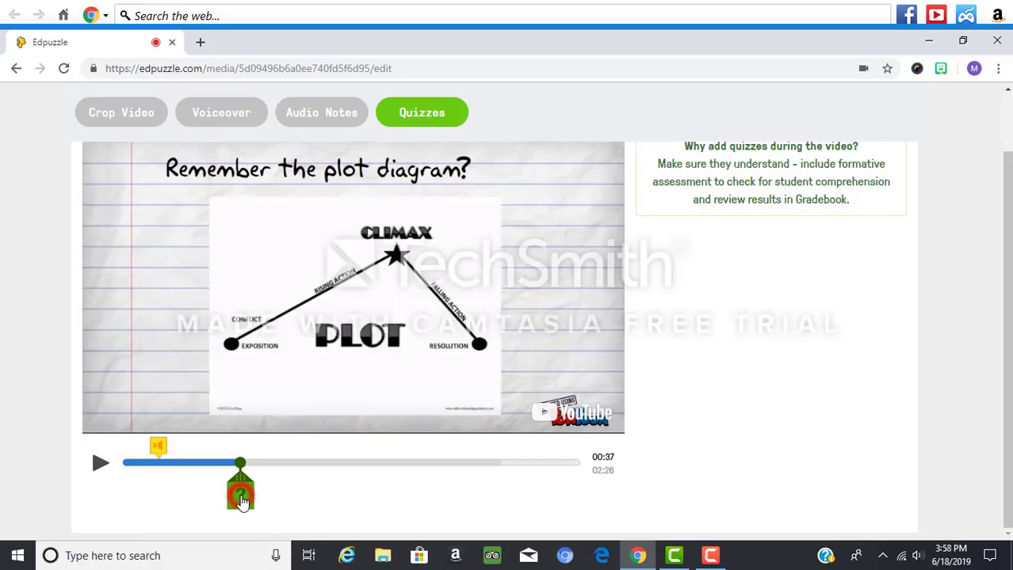
{"action": "left_click", "coordinate": [241, 497]}
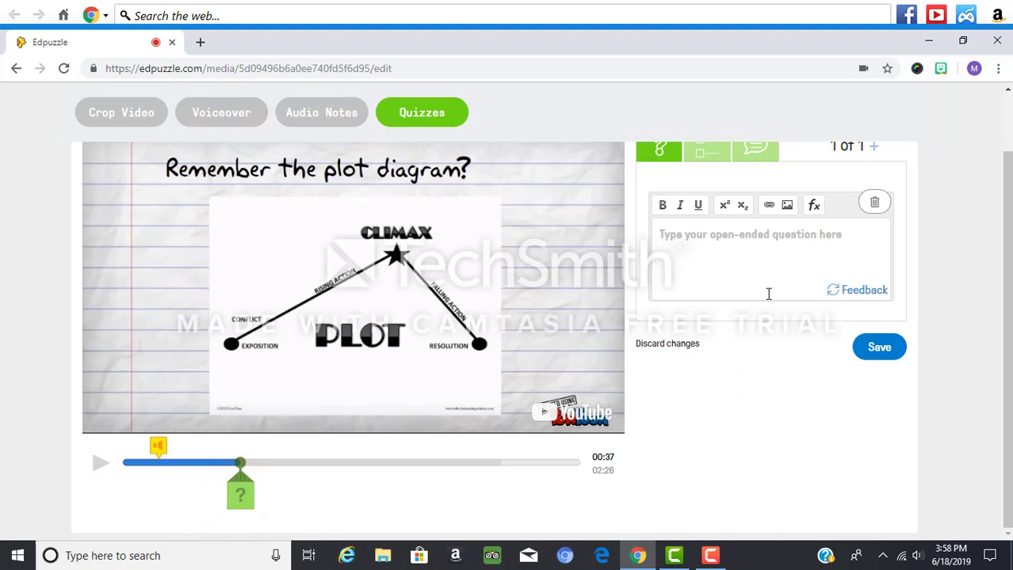
{"action": "scroll", "coordinate": [769, 294], "scroll_direction": "up", "scroll_amount": 1}
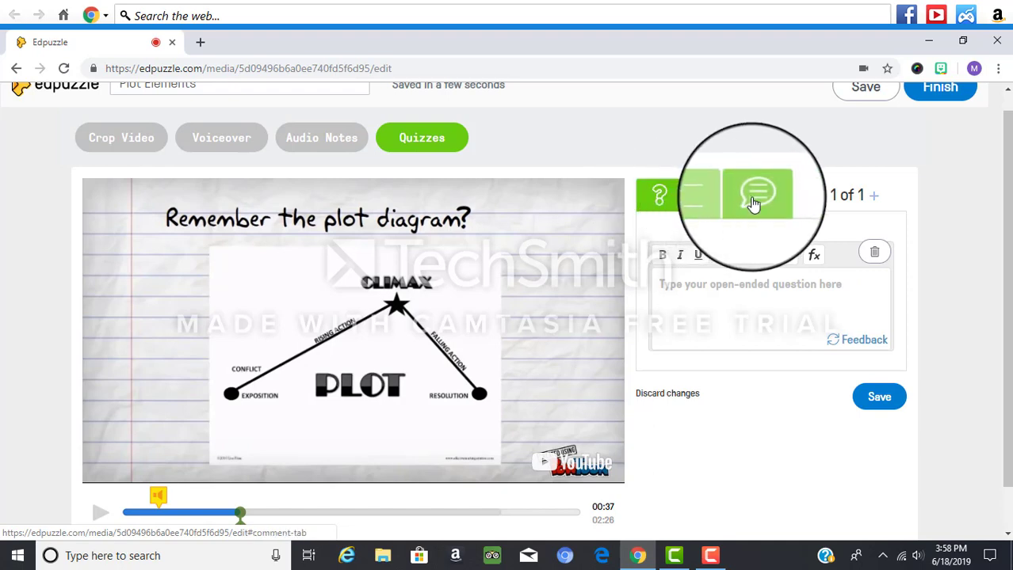
{"action": "left_click", "coordinate": [727, 305]}
{"action": "type", "text": "Wha"}
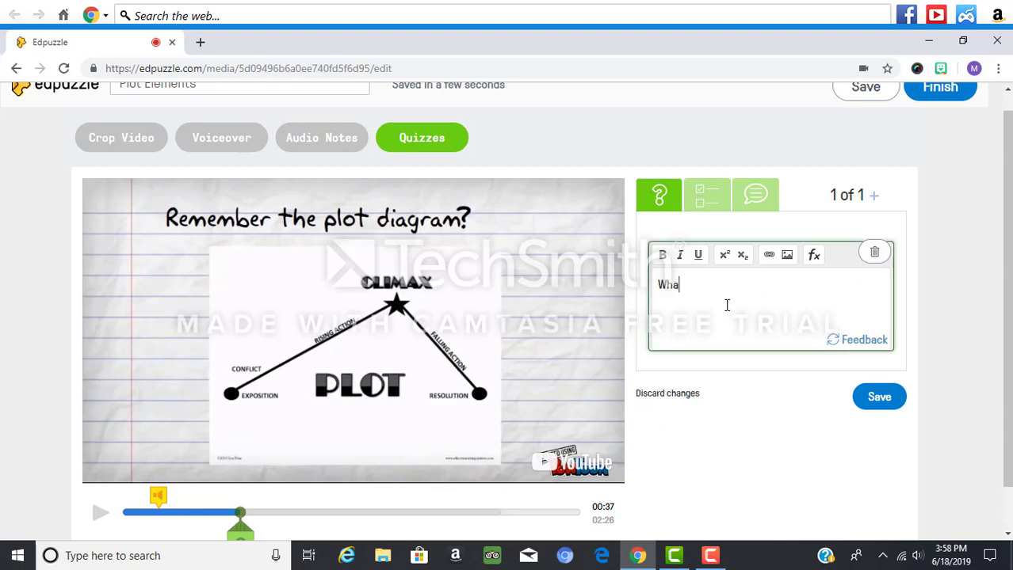
{"action": "type", "text": "t is the climax?"}
{"action": "left_click", "coordinate": [881, 398]}
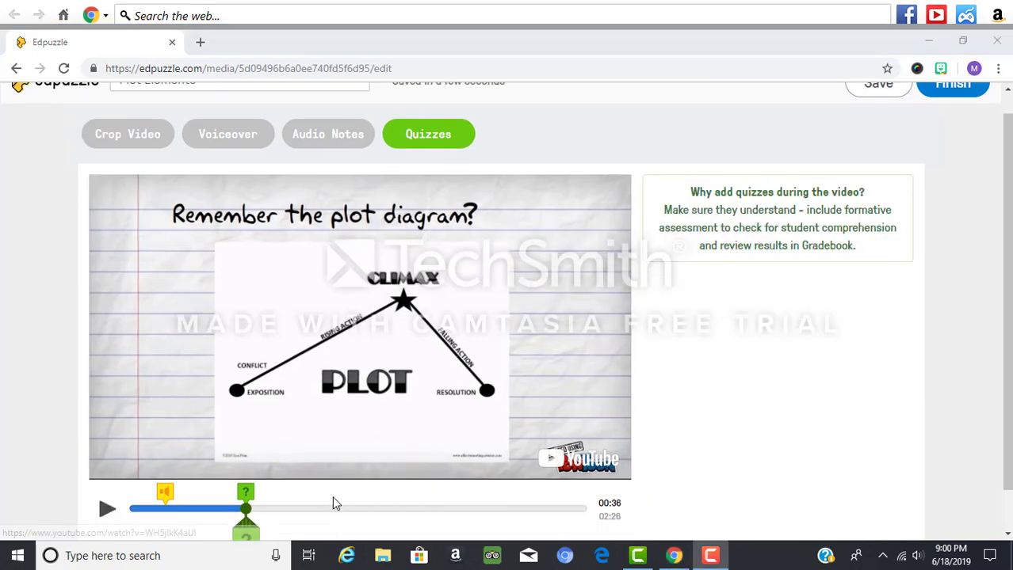
Insert a comment reading "Exposition" at the 1:19 mark, on the Rising Action slide
{"action": "left_click_drag", "start_coordinate": [248, 510], "coordinate": [381, 522]}
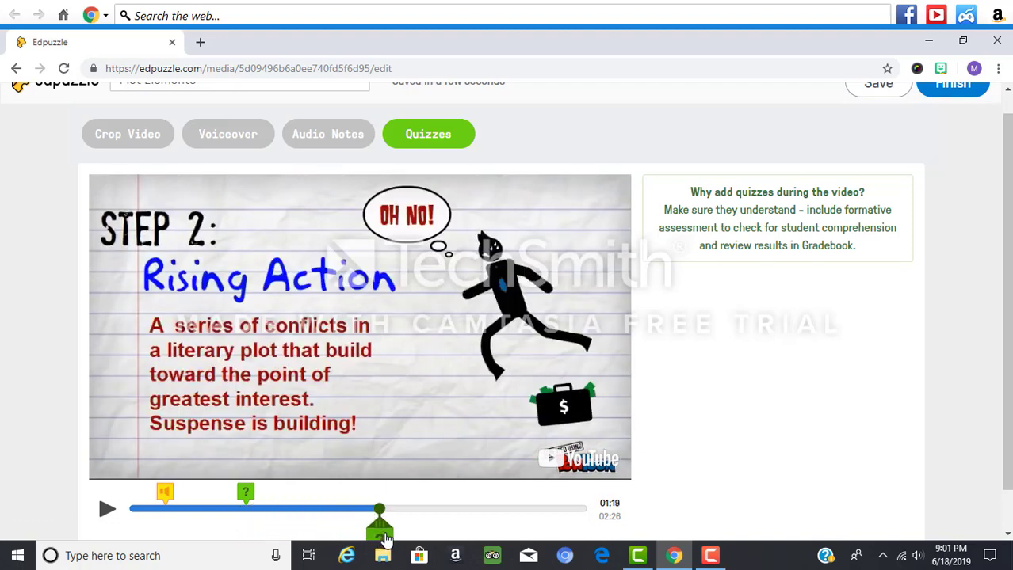
{"action": "left_click", "coordinate": [383, 538]}
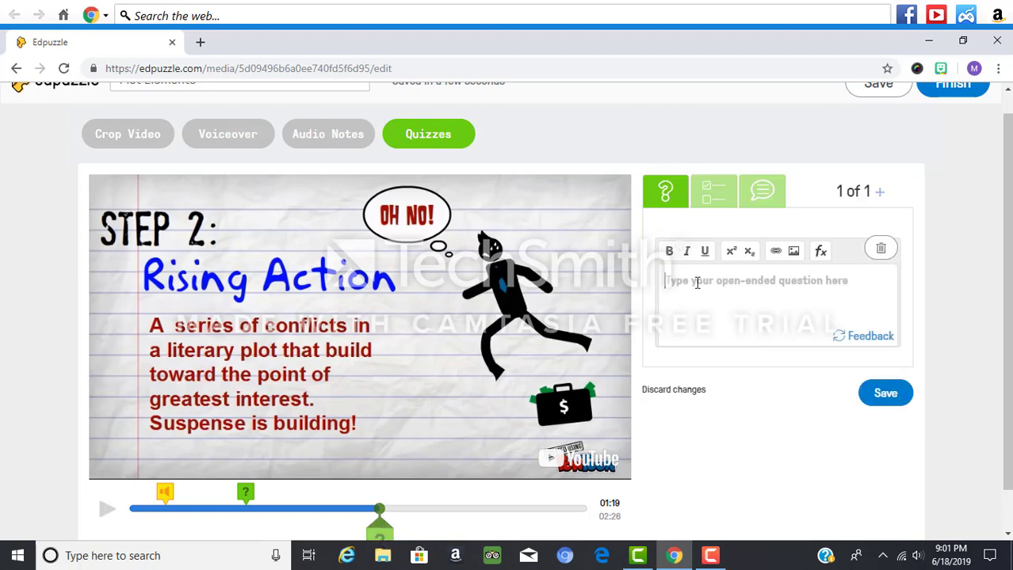
{"action": "left_click", "coordinate": [762, 200]}
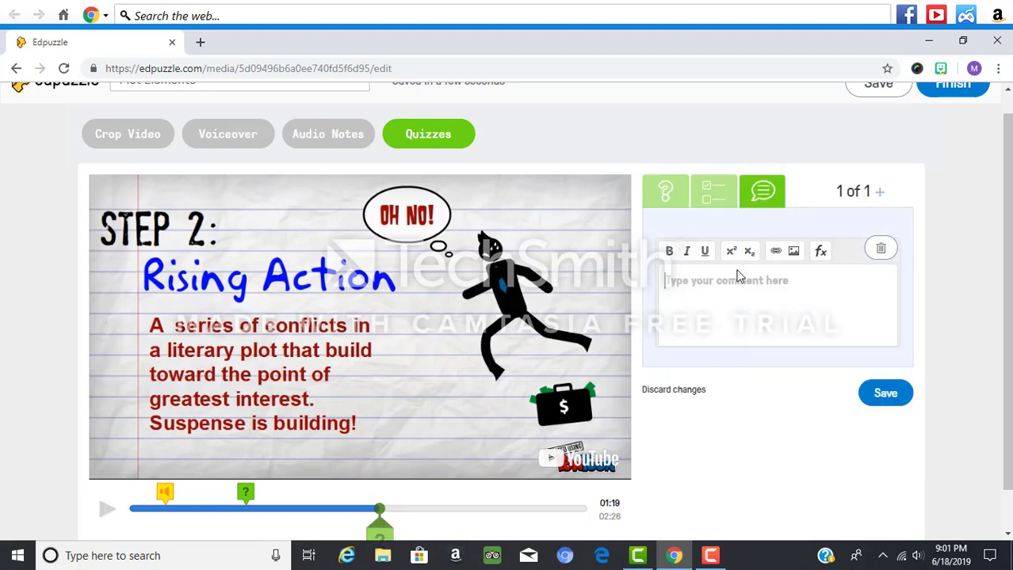
{"action": "left_click", "coordinate": [737, 275]}
{"action": "type", "text": "Exposi"}
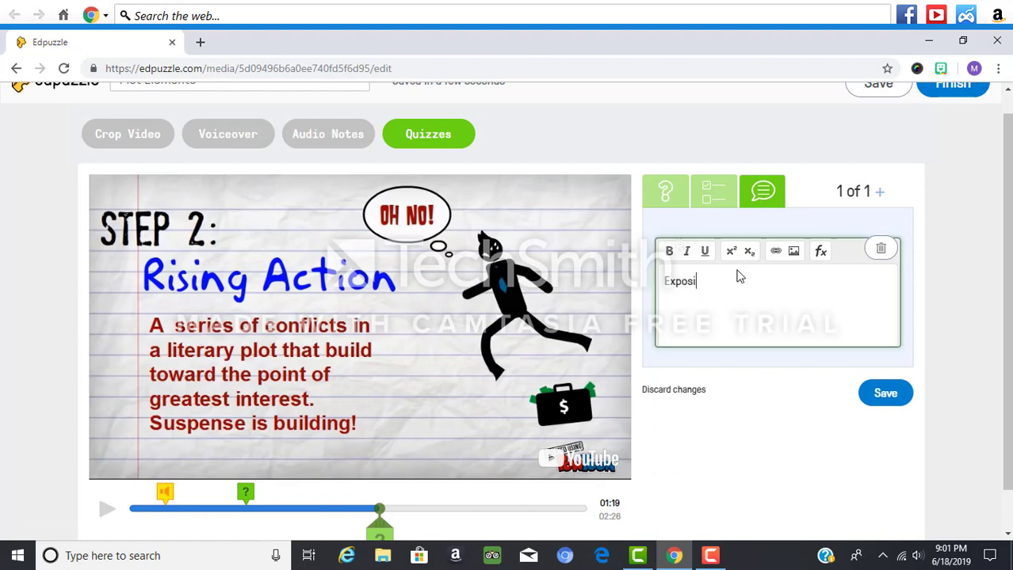
{"action": "type", "text": "tion"}
Add a multiple-choice question "Rising" at the same mark, with A as the correct choice and B as incorrect, and save
{"action": "left_click", "coordinate": [880, 194]}
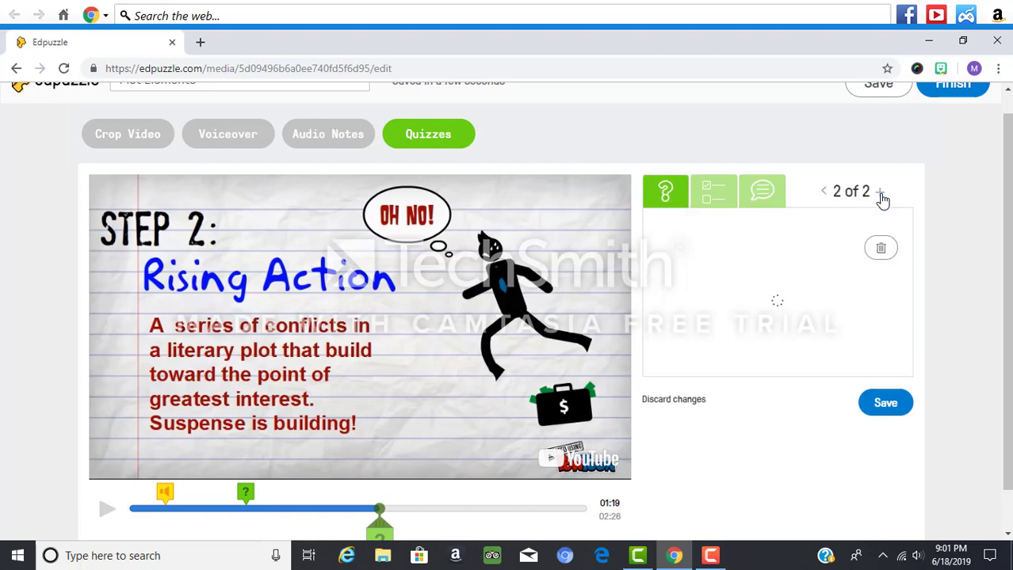
{"action": "left_click", "coordinate": [709, 204]}
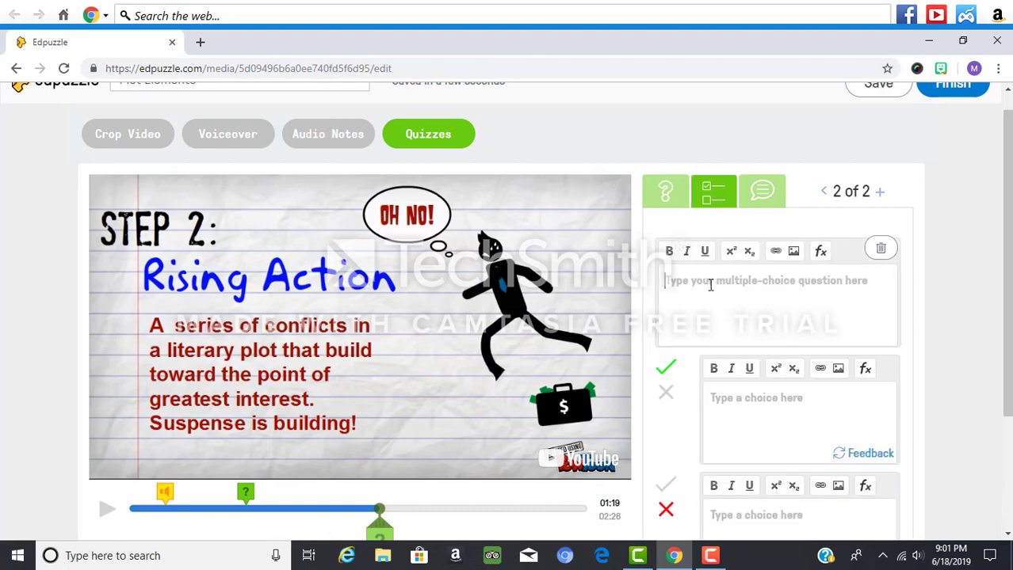
{"action": "type", "text": "Rising"}
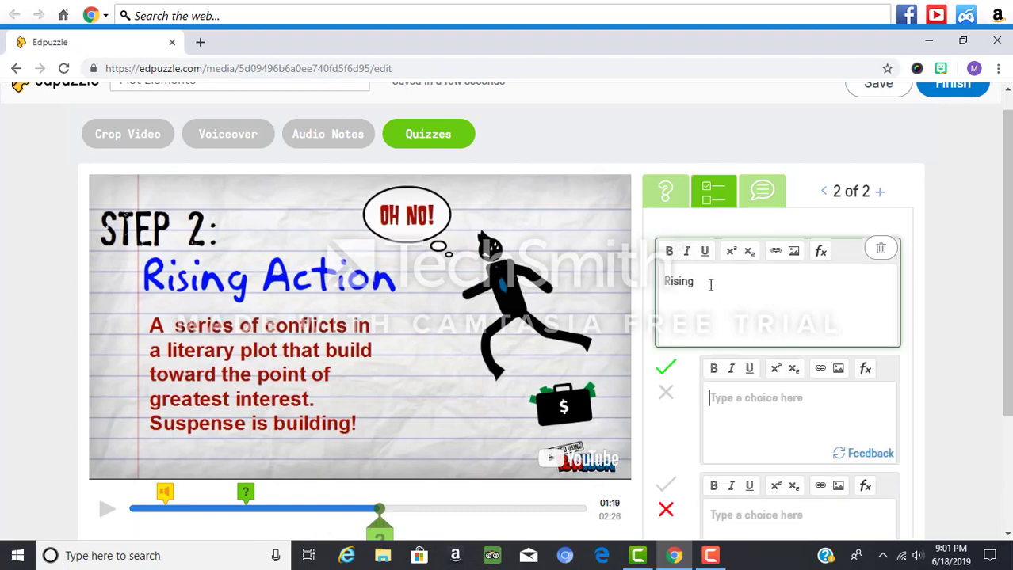
{"action": "type", "text": "A"}
{"action": "key", "text": "Tab"}
{"action": "type", "text": "B"}
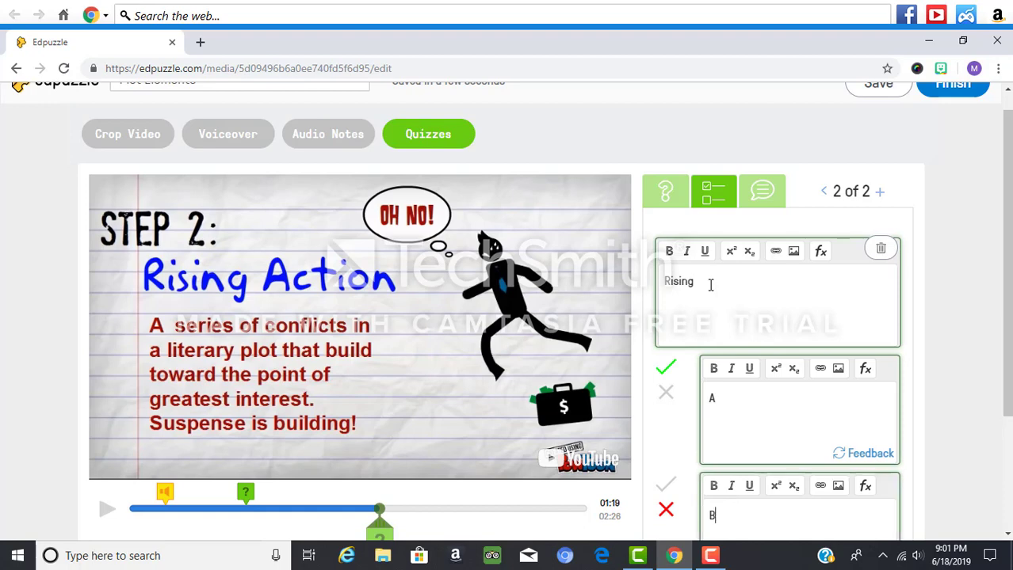
{"action": "left_click_drag", "start_coordinate": [1007, 198], "coordinate": [1007, 312]}
{"action": "left_click", "coordinate": [886, 510]}
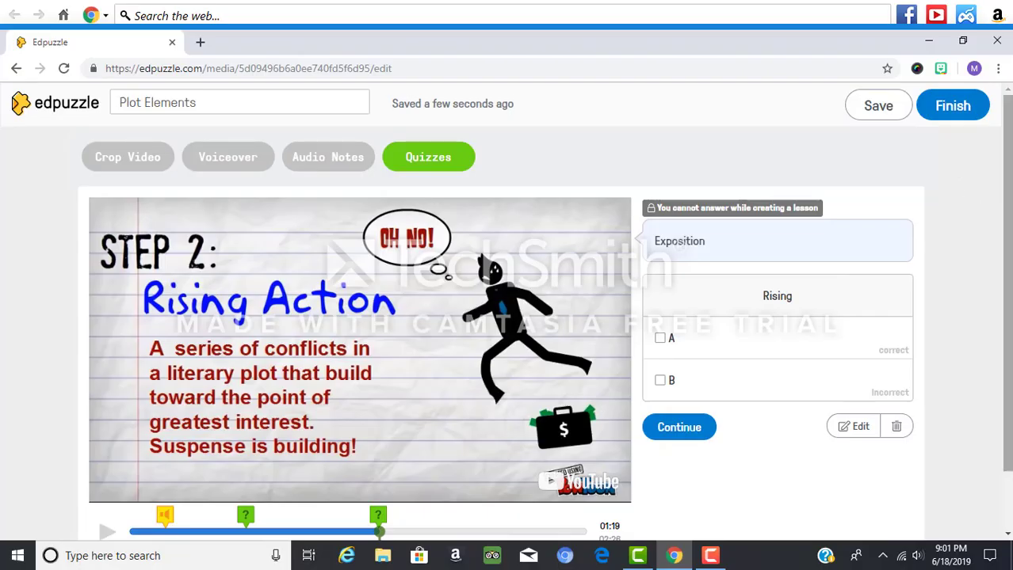
Finish the lesson and review the class assignment options, including Prevent Skipping and Turn on CCs
{"action": "mouse_move", "coordinate": [1007, 229]}
{"action": "left_mouse_down"}
{"action": "mouse_move", "coordinate": [1007, 273]}
{"action": "mouse_move", "coordinate": [1007, 241]}
{"action": "left_mouse_up"}
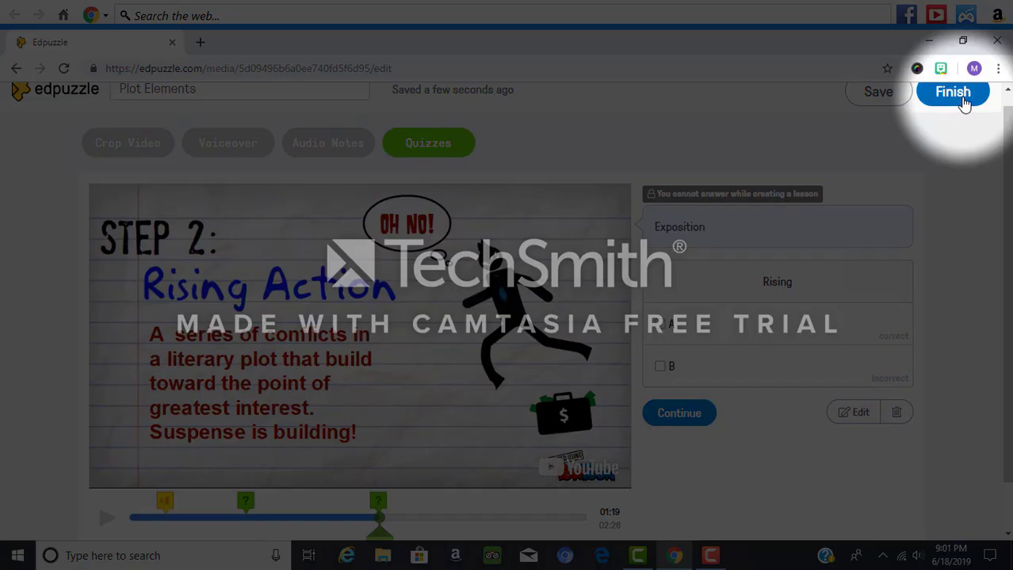
{"action": "left_click", "coordinate": [964, 101]}
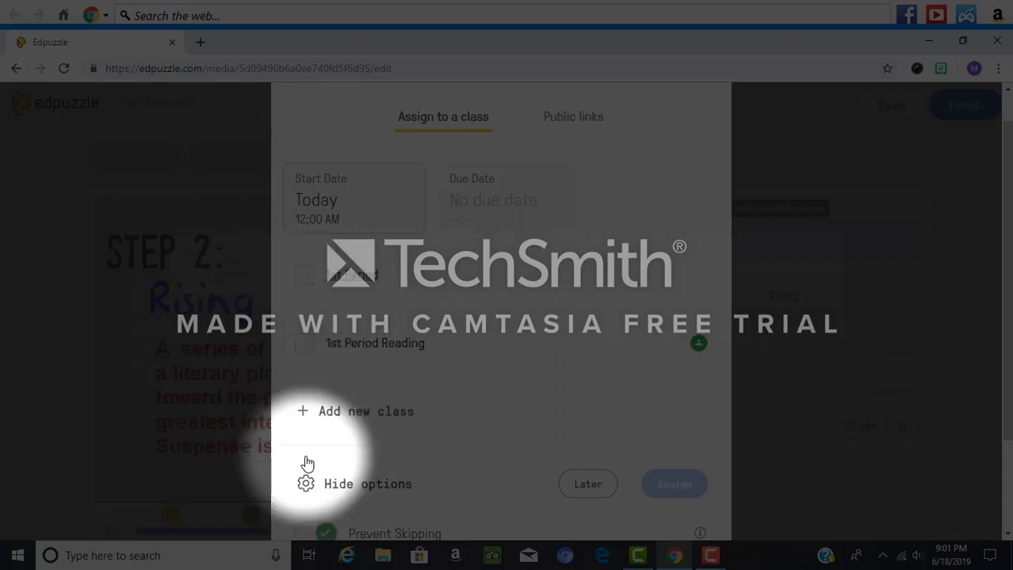
{"action": "scroll", "coordinate": [691, 443], "scroll_direction": "down", "scroll_amount": 1}
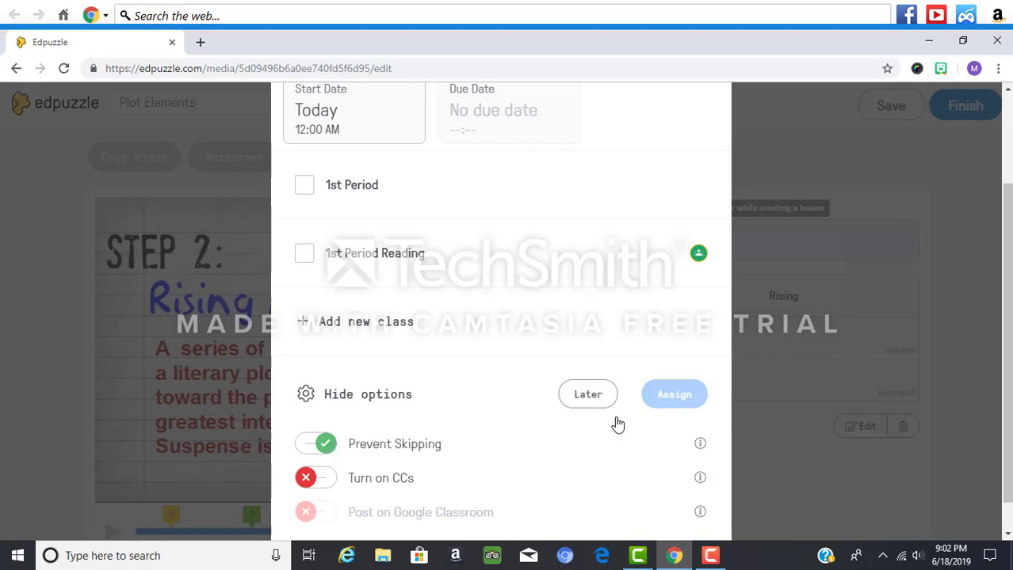
Assign the Plot Elements lesson to the 1st Period class
{"action": "scroll", "coordinate": [1008, 355], "scroll_direction": "up", "scroll_amount": 1}
{"action": "mouse_move", "coordinate": [1011, 355]}
{"action": "left_mouse_down"}
{"action": "mouse_move", "coordinate": [1011, 393]}
{"action": "mouse_move", "coordinate": [1010, 371]}
{"action": "left_mouse_up"}
{"action": "left_click", "coordinate": [308, 220]}
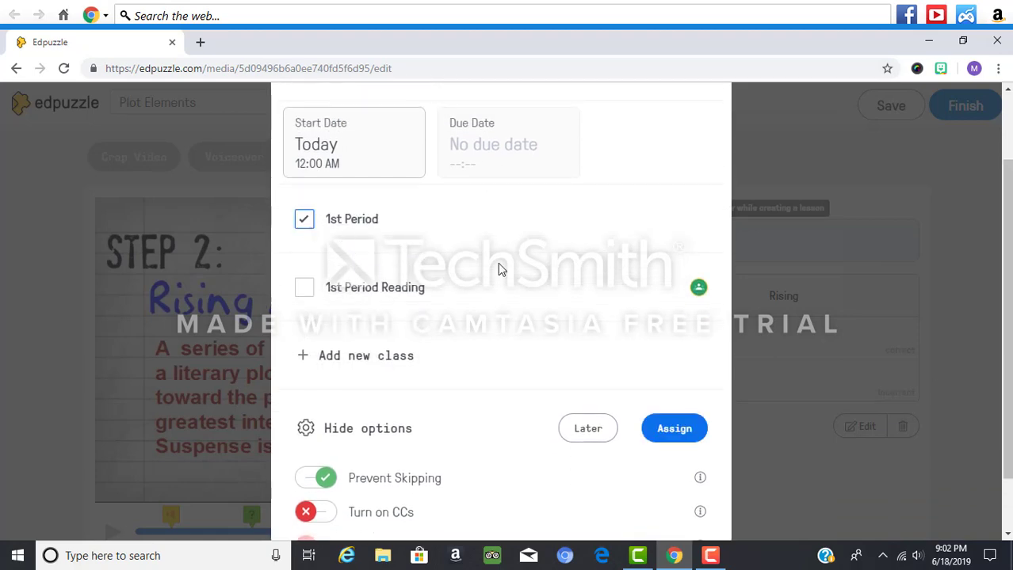
{"action": "double_click", "coordinate": [681, 438]}
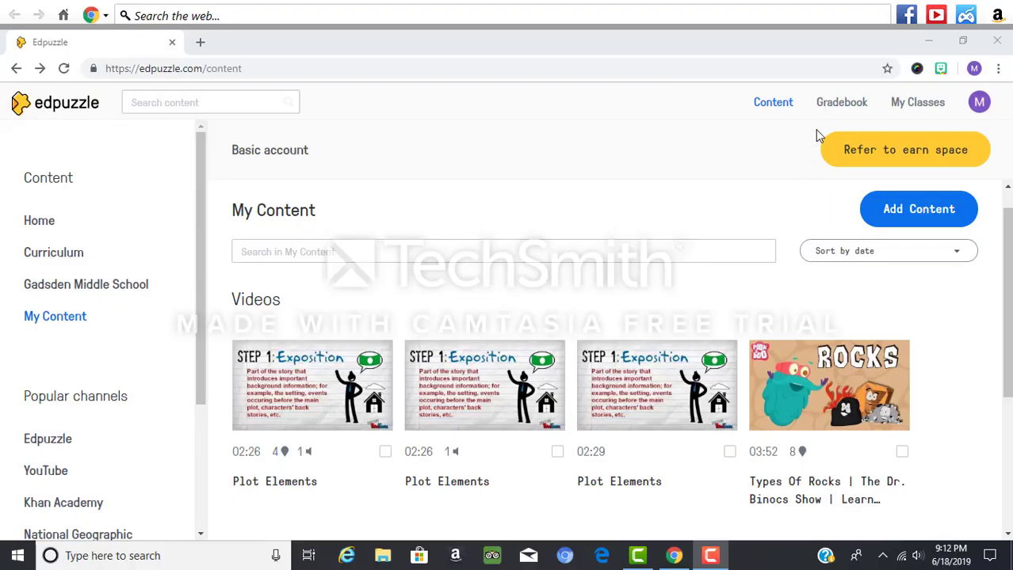
Open the 1st Period gradebook and the student's progress page for the Plot Elements assignment
{"action": "left_click", "coordinate": [842, 107]}
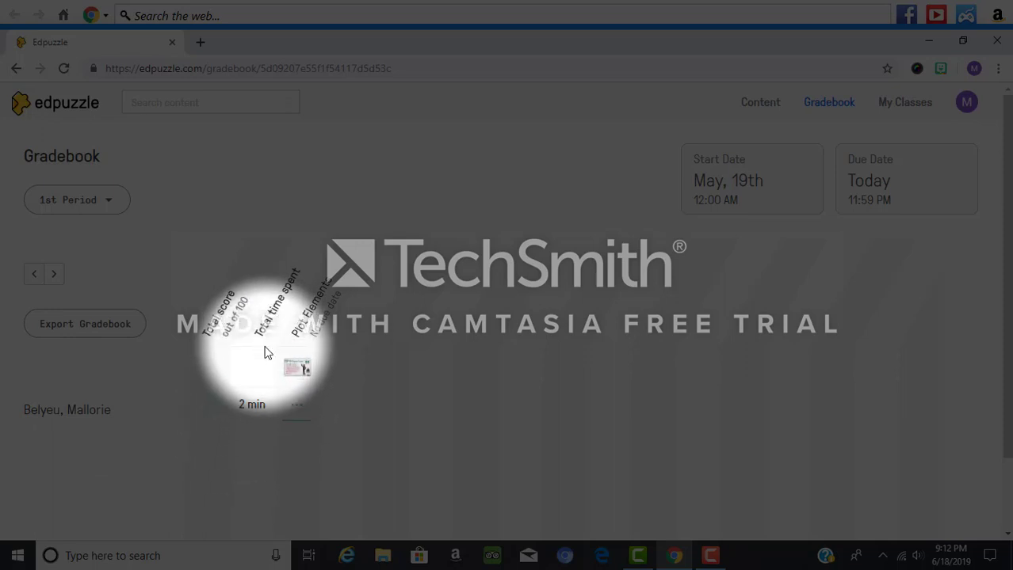
{"action": "left_click", "coordinate": [297, 405]}
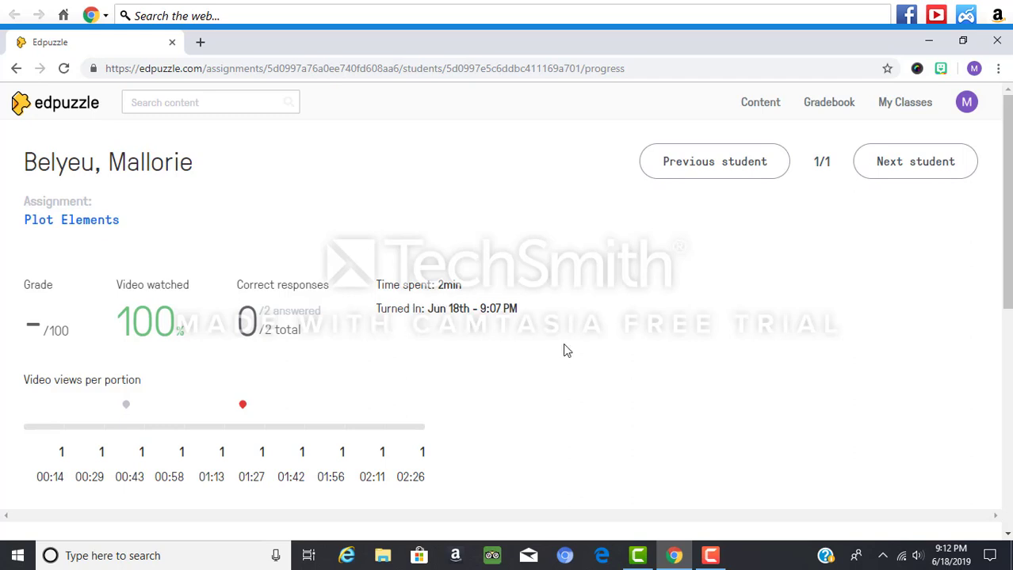
Grade the student's answer to "What is the climax?", trying it as incorrect before marking it correct with 100 of 100
{"action": "scroll", "coordinate": [580, 342], "scroll_direction": "down", "scroll_amount": 1}
{"action": "scroll", "coordinate": [507, 379], "scroll_direction": "down", "scroll_amount": 3}
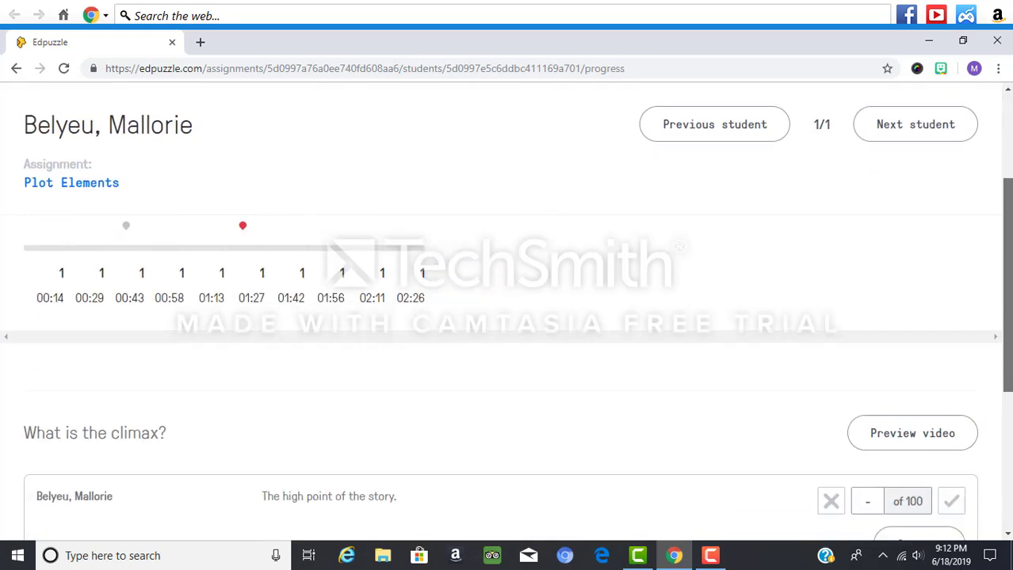
{"action": "scroll", "coordinate": [576, 388], "scroll_direction": "down", "scroll_amount": 1}
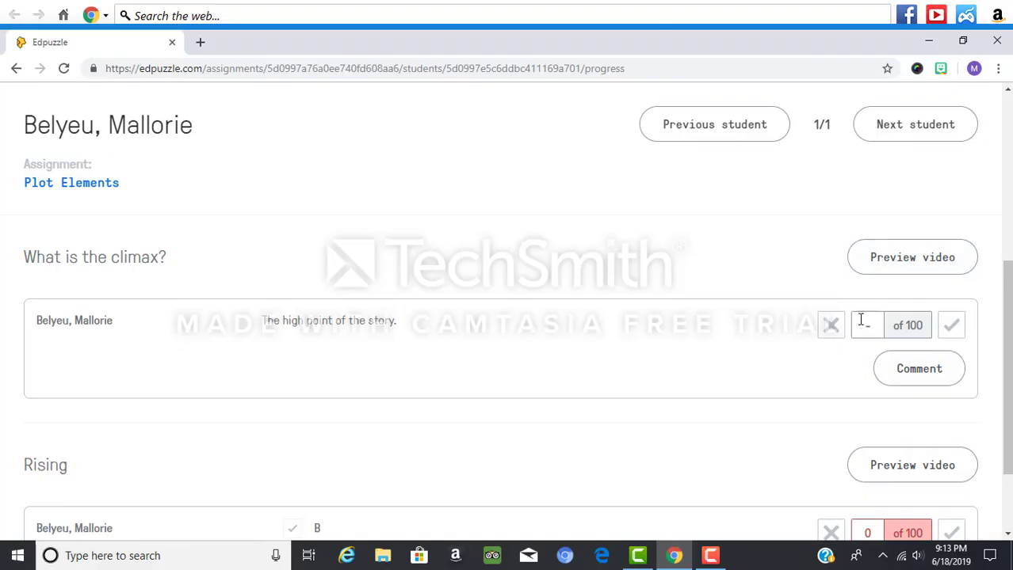
{"action": "left_click", "coordinate": [828, 334]}
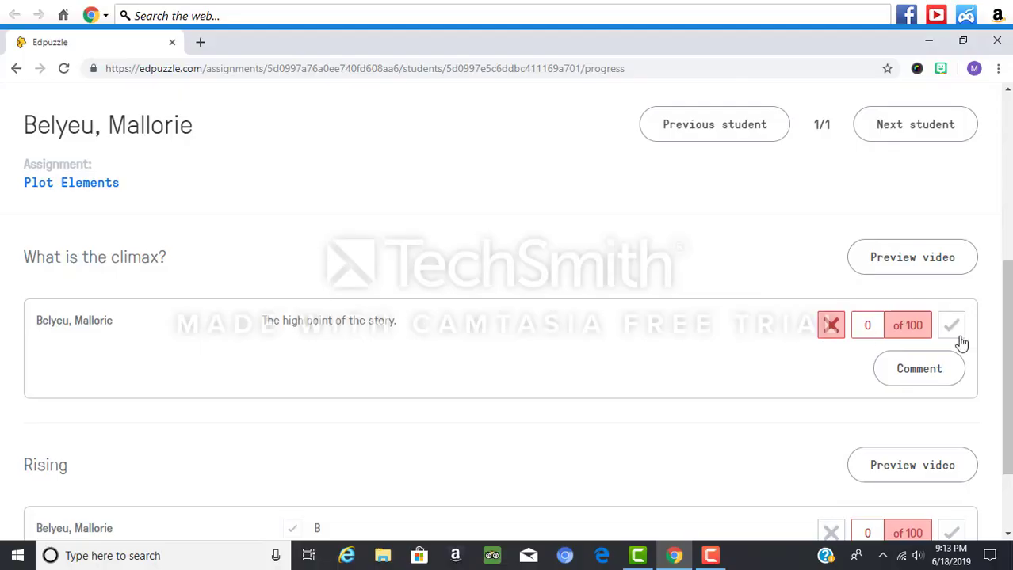
{"action": "left_click", "coordinate": [958, 337]}
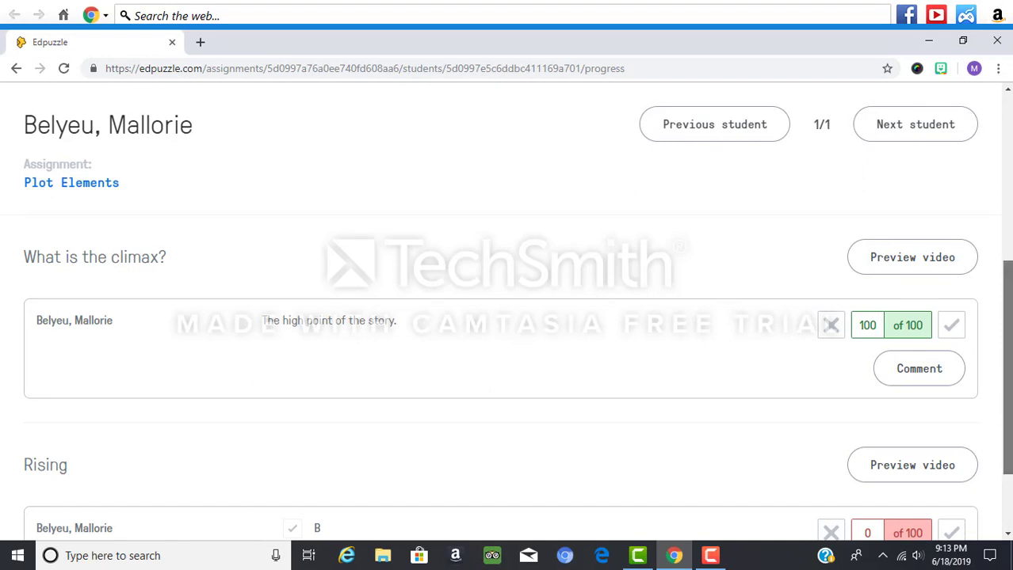
Mark the student's answer to the "Rising" question correct with 100 of 100 and go to the next student
{"action": "scroll", "coordinate": [1006, 372], "scroll_direction": "down", "scroll_amount": 1}
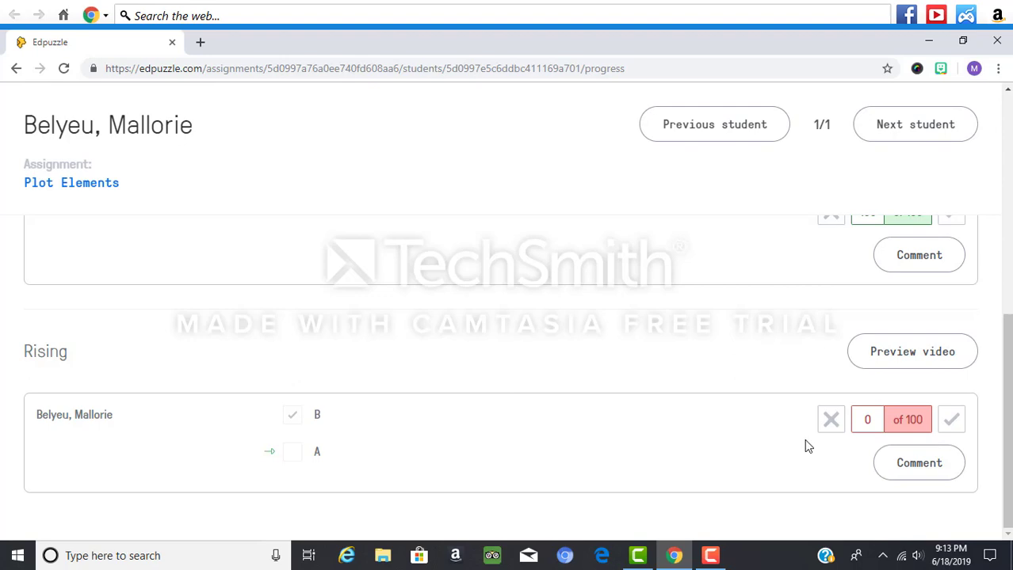
{"action": "left_click", "coordinate": [954, 422]}
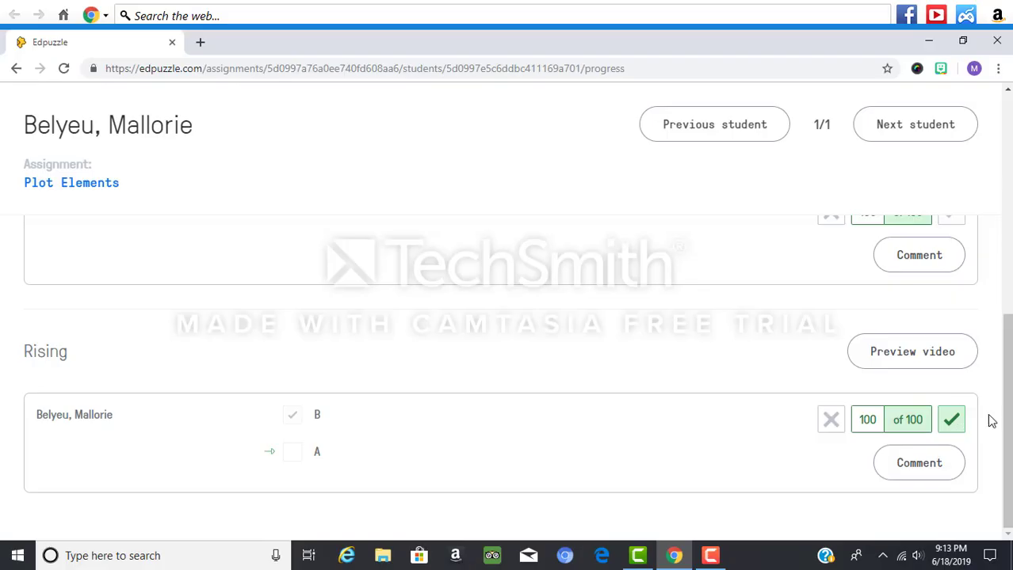
{"action": "left_click_drag", "start_coordinate": [1009, 445], "coordinate": [1008, 183]}
{"action": "left_click", "coordinate": [911, 174]}
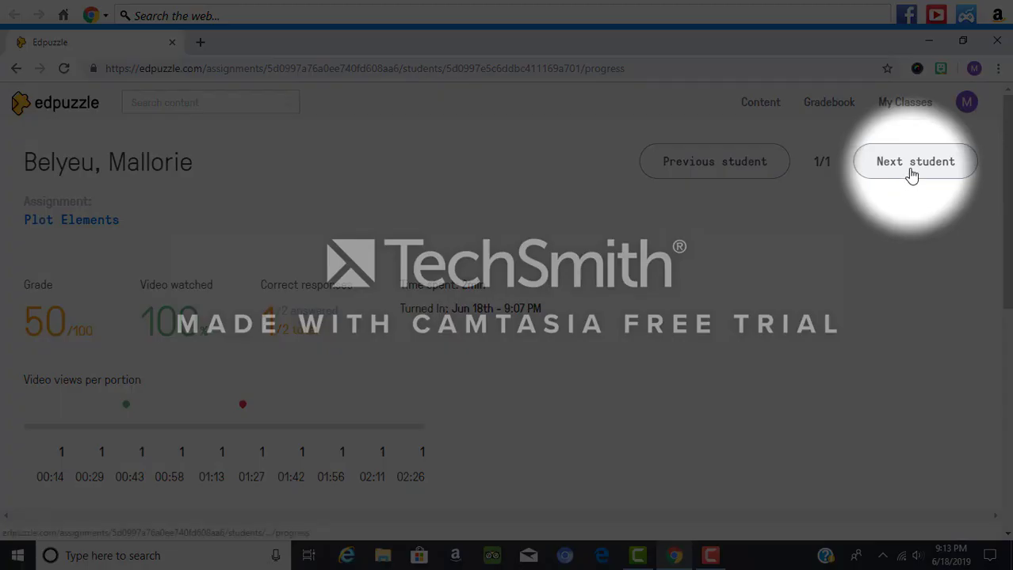